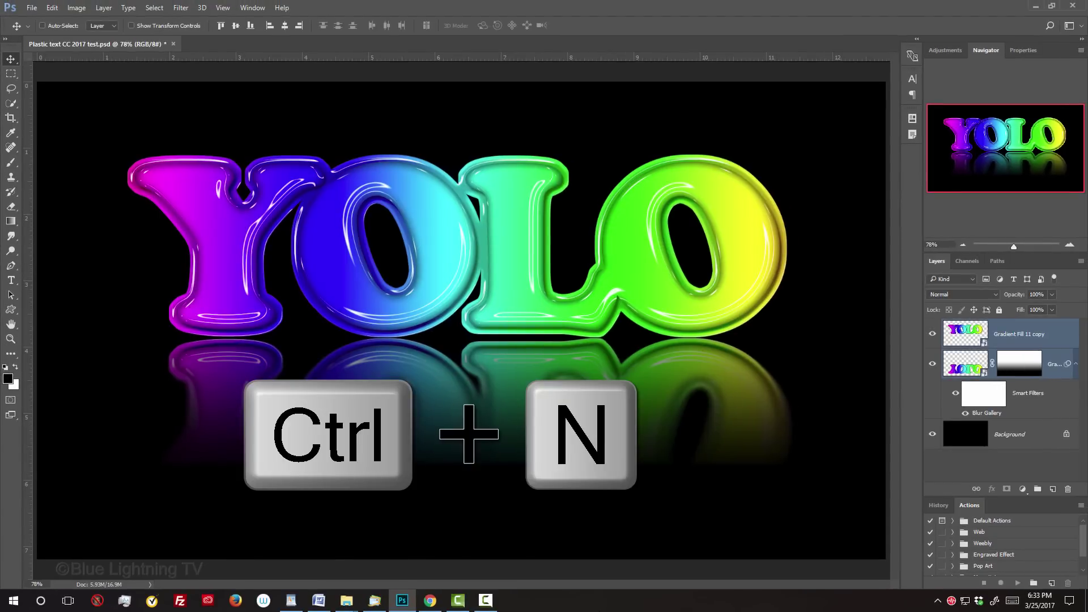
Set up a new 1920×1080 px, 150 ppi document with black background contents
{"action": "key", "text": "ctrl+n"}
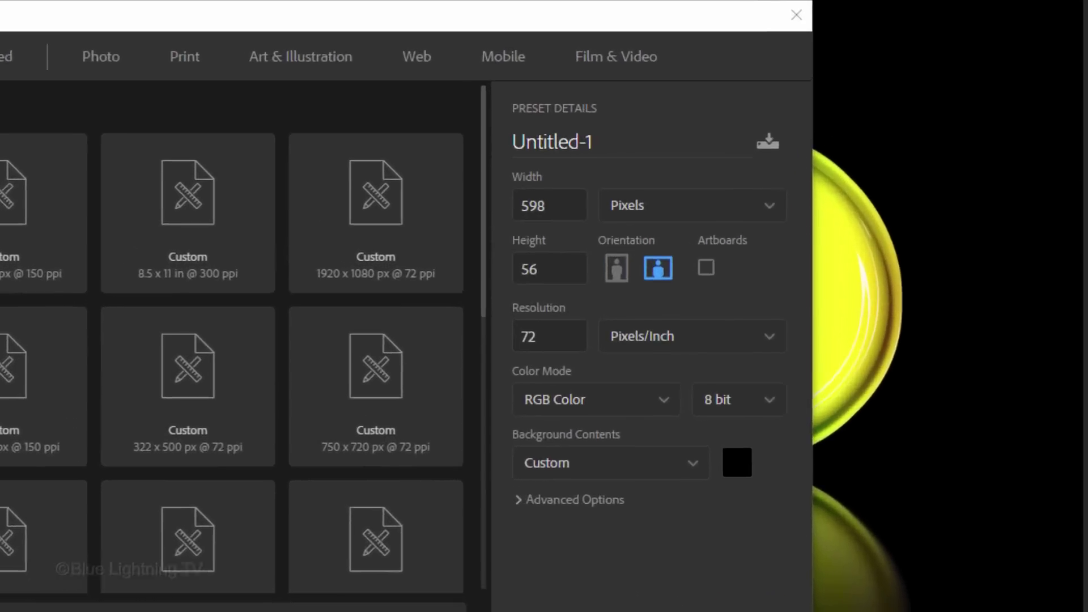
{"action": "left_click", "coordinate": [304, 213]}
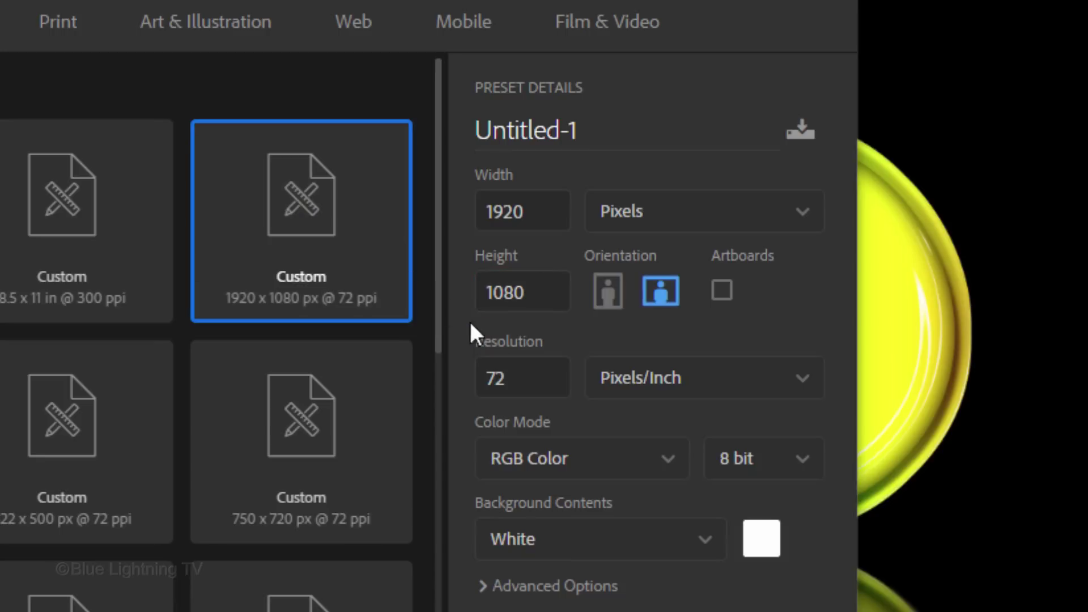
{"action": "left_click", "coordinate": [525, 376]}
{"action": "key", "text": "BackSpace"}
{"action": "key", "text": "BackSpace"}
{"action": "type", "text": "150"}
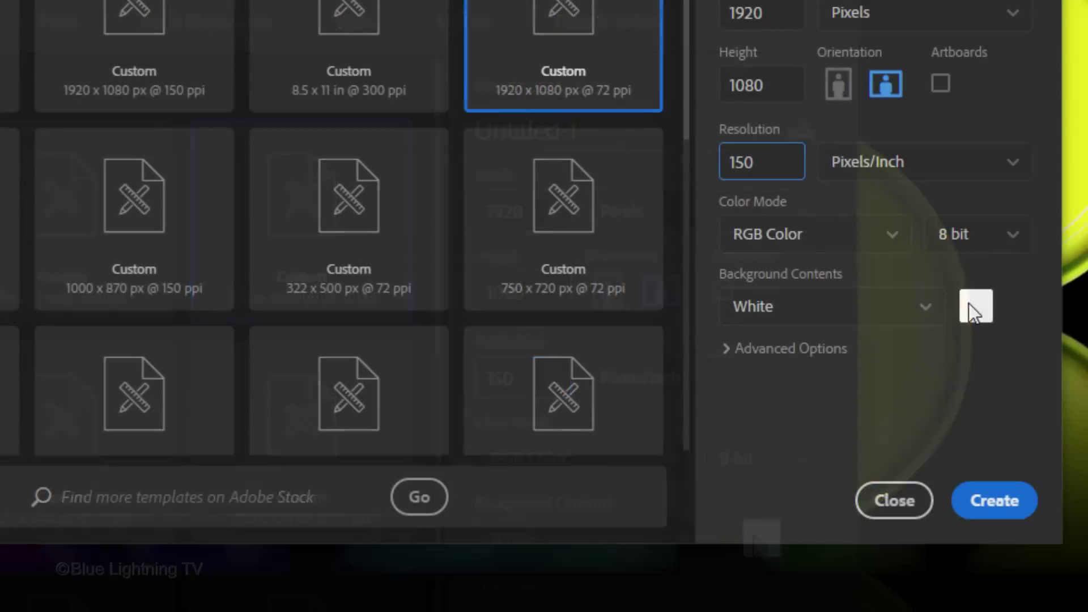
{"action": "left_click", "coordinate": [752, 535]}
{"action": "left_click", "coordinate": [74, 516]}
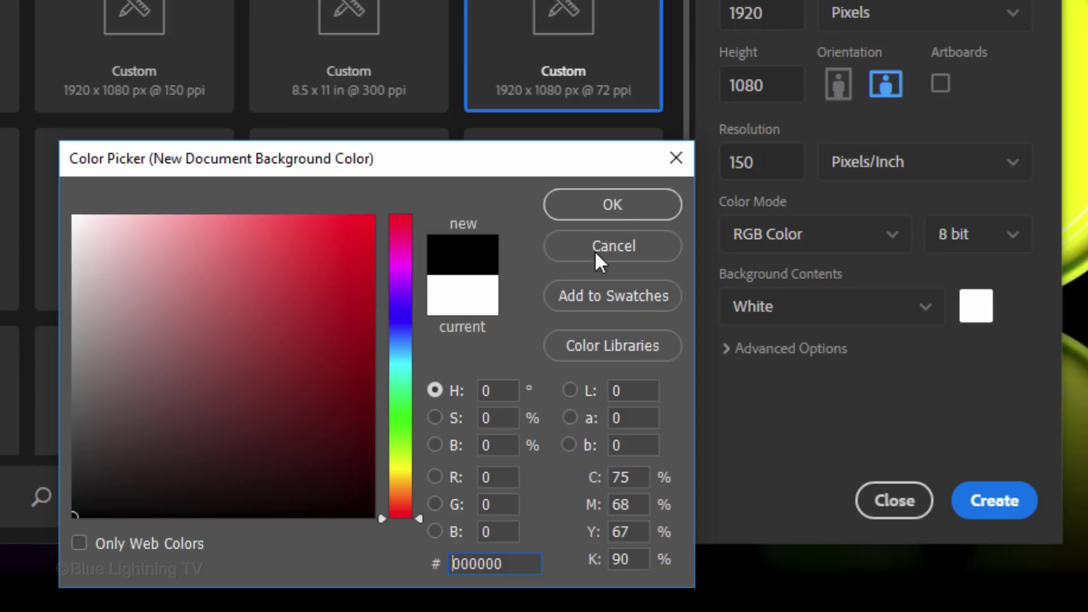
{"action": "left_click", "coordinate": [614, 206]}
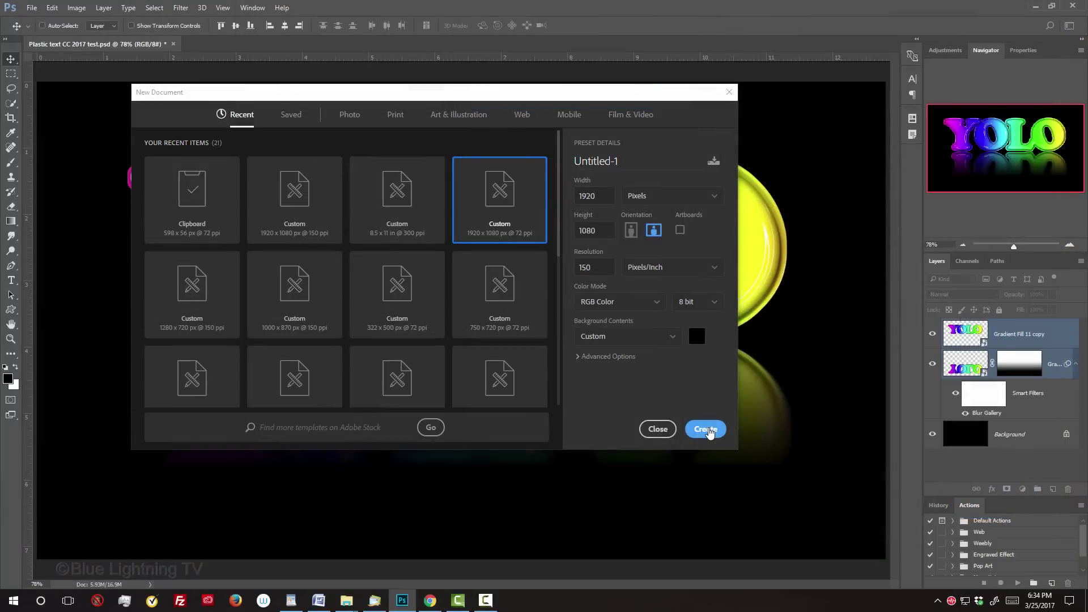
Create the document and set the Horizontal Type Tool font to Cooper Black
{"action": "left_click", "coordinate": [708, 433]}
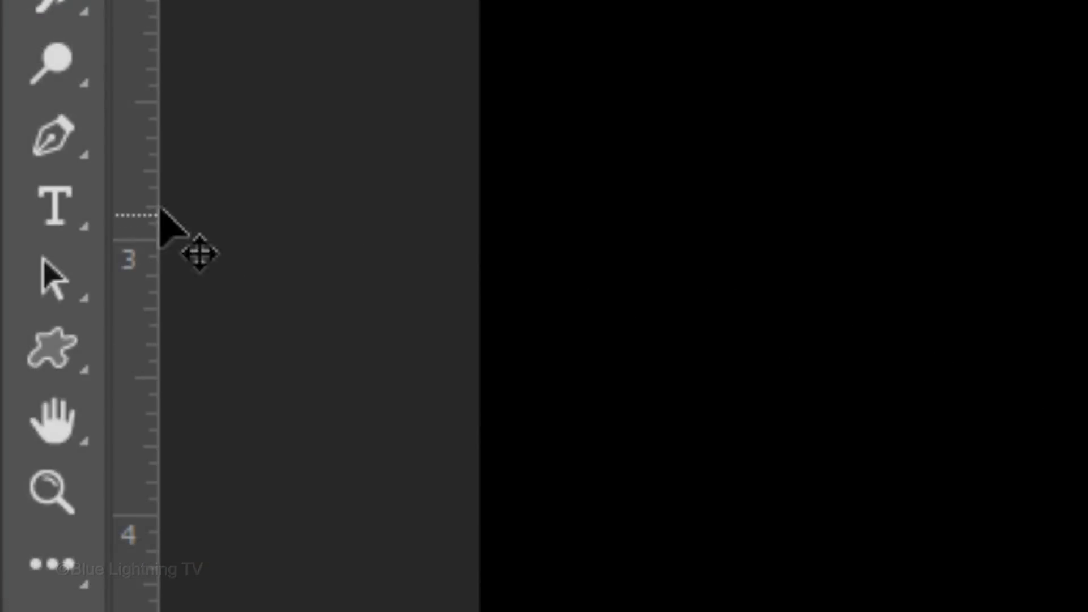
{"action": "right_click", "coordinate": [12, 279]}
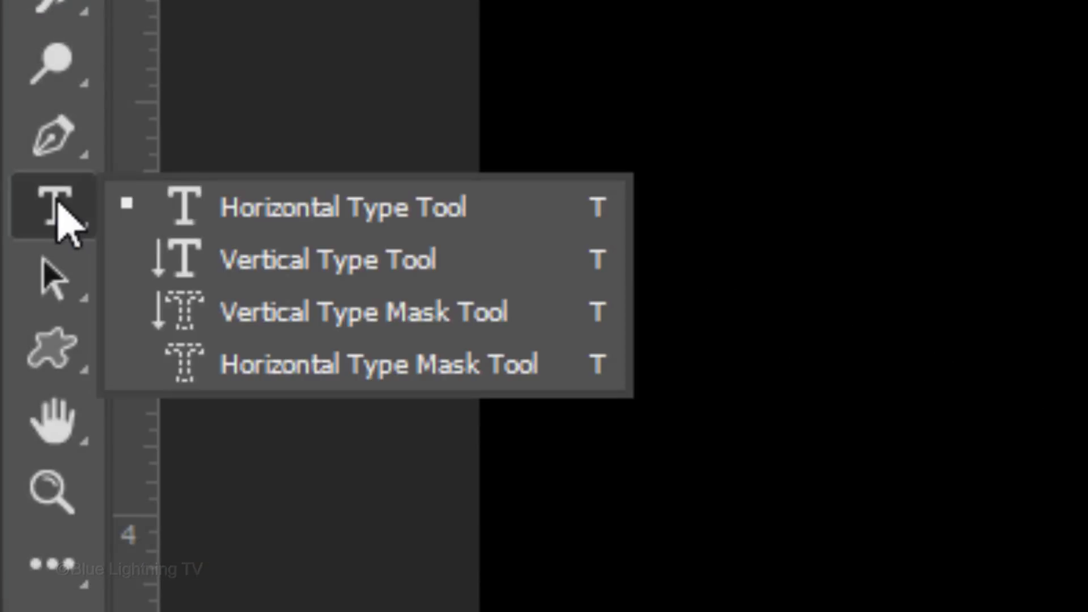
{"action": "left_click", "coordinate": [340, 213]}
{"action": "left_click", "coordinate": [435, 102]}
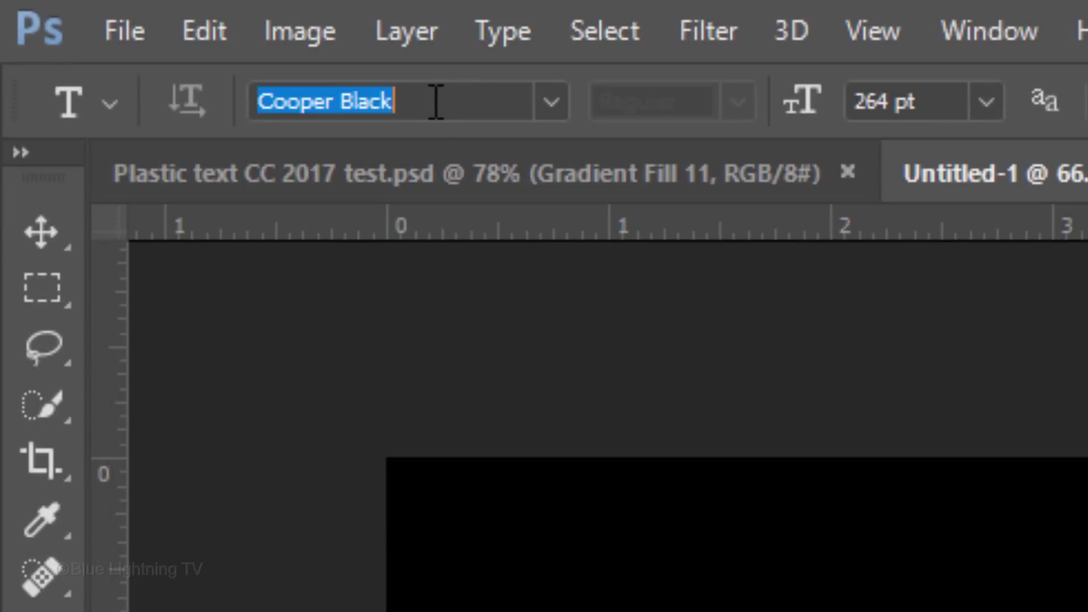
{"action": "type", "text": "cooper"}
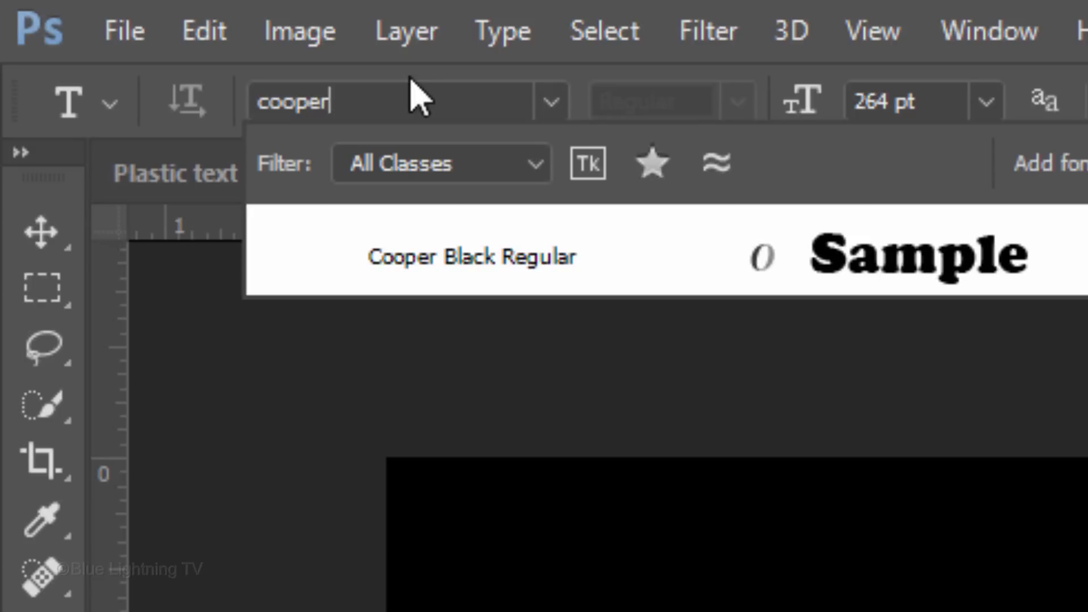
{"action": "left_click", "coordinate": [430, 253]}
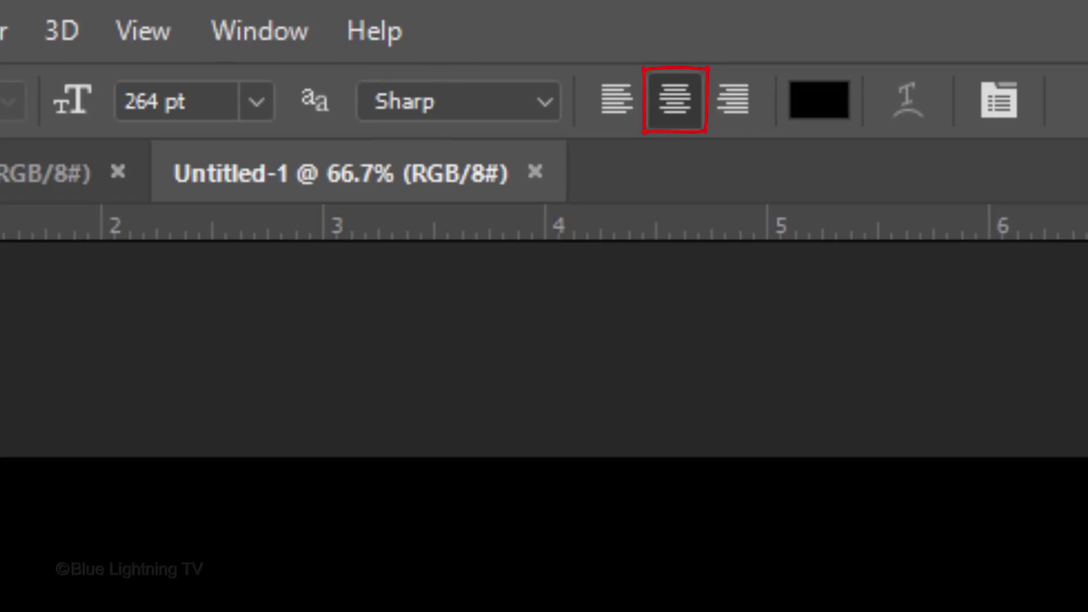
Set the text colour to white
{"action": "left_click", "coordinate": [820, 106]}
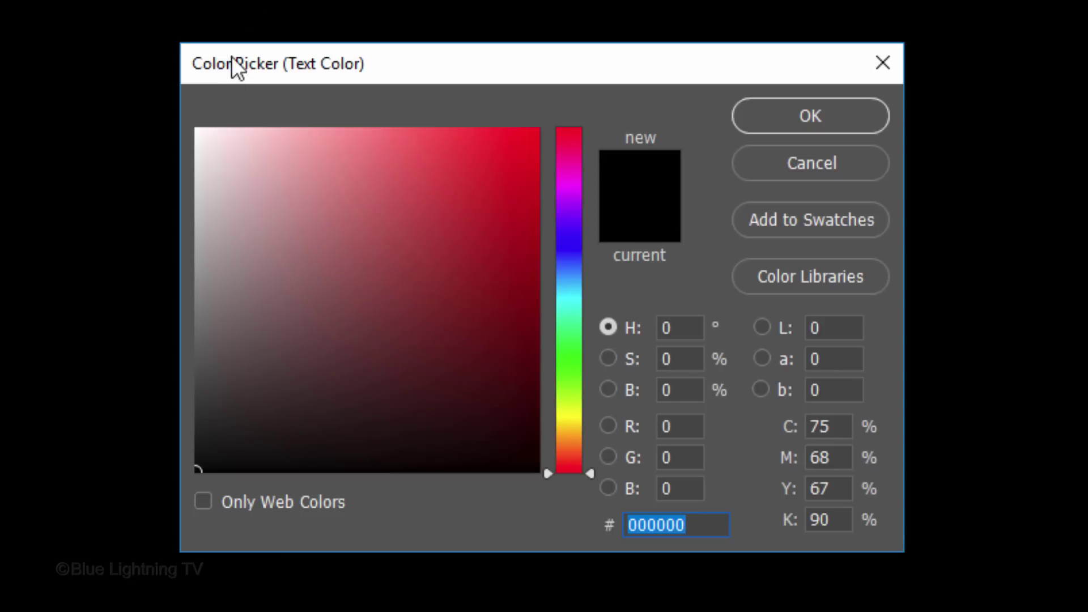
{"action": "left_click_drag", "start_coordinate": [212, 150], "coordinate": [161, 107]}
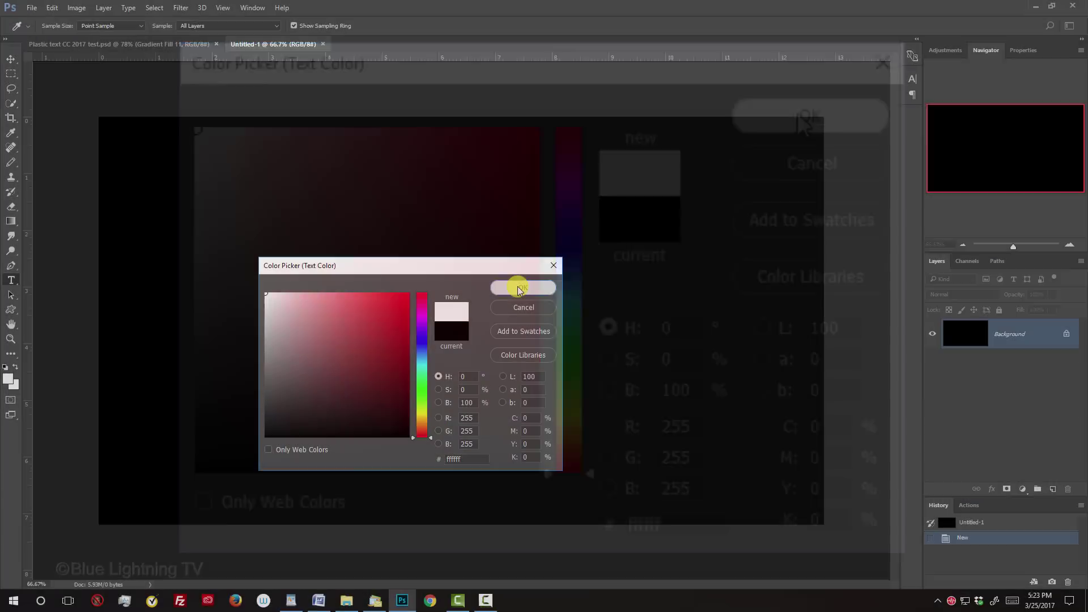
{"action": "left_click", "coordinate": [798, 113]}
Type 'YOLO' on the canvas and move the text lower with the Move Tool
{"action": "left_click", "coordinate": [461, 273]}
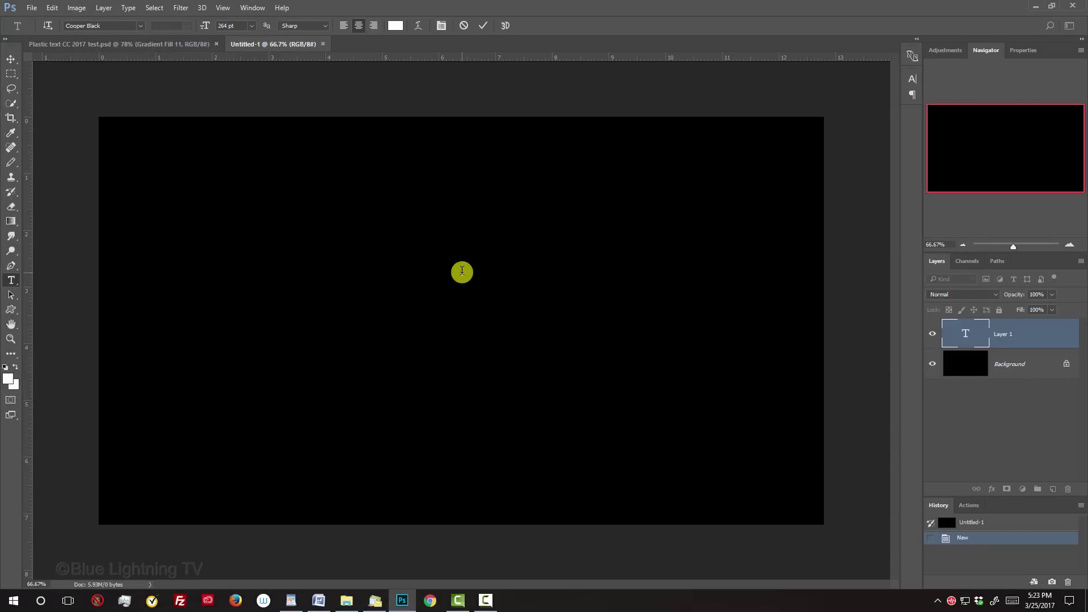
{"action": "type", "text": "YOLO"}
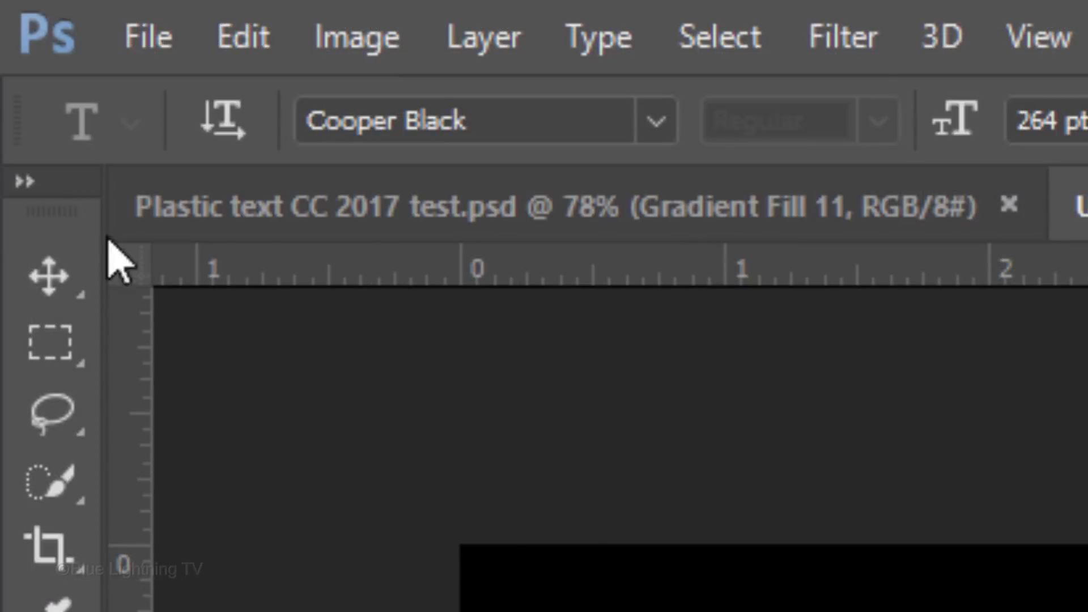
{"action": "left_click", "coordinate": [54, 285]}
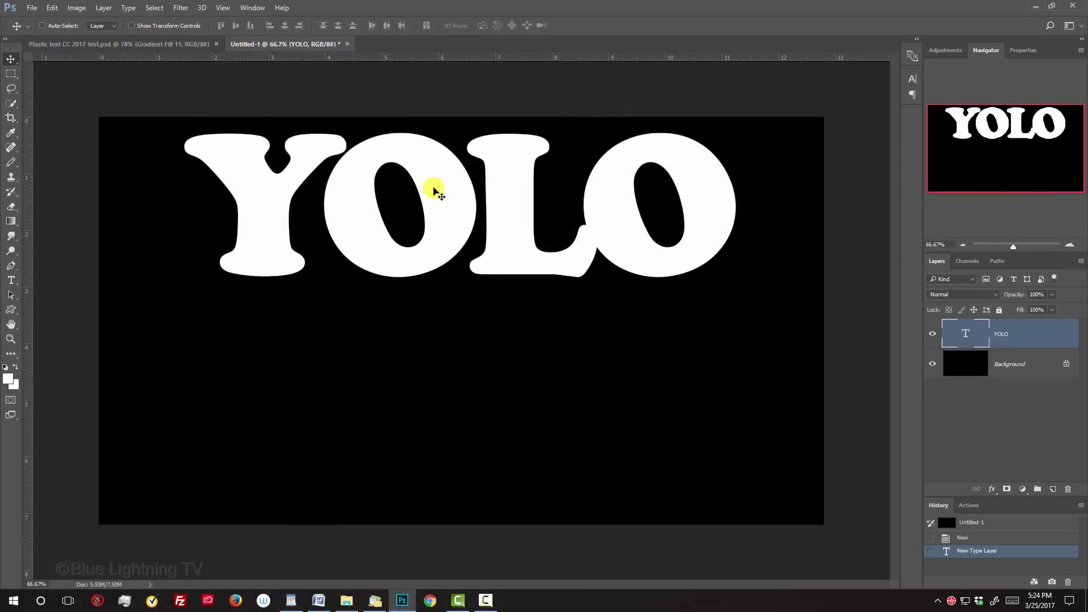
{"action": "left_click_drag", "start_coordinate": [503, 212], "coordinate": [496, 267]}
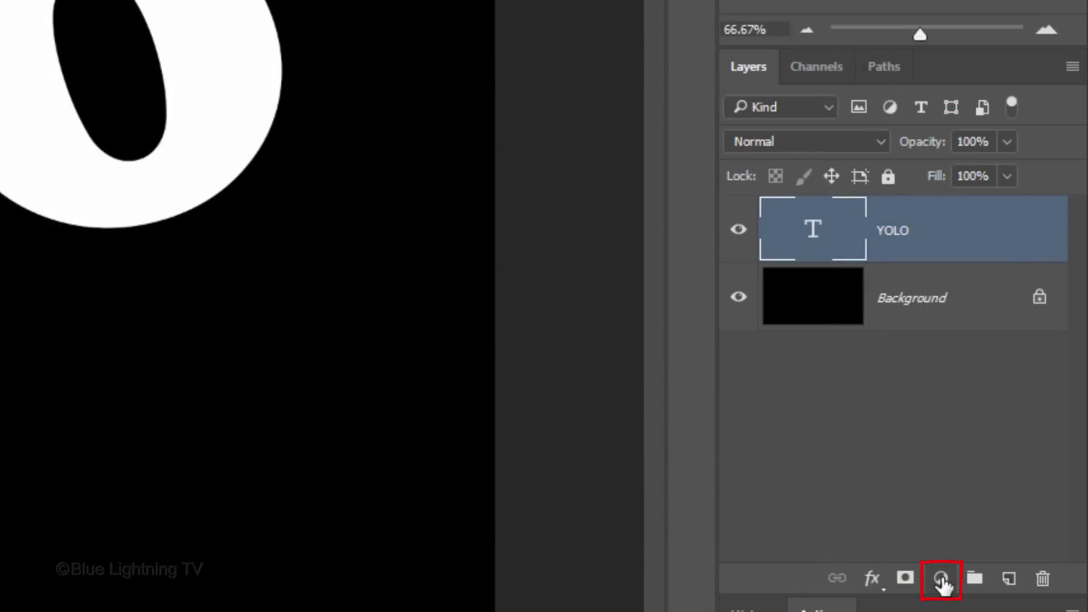
Add a Gradient fill layer using the rainbow preset at a 0° angle
{"action": "left_click", "coordinate": [942, 579]}
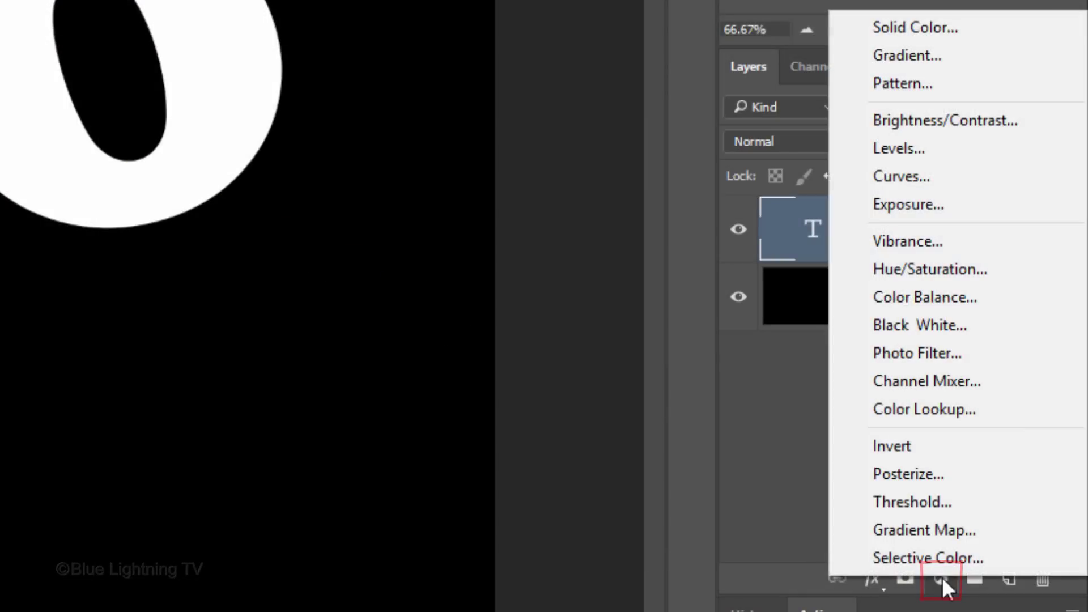
{"action": "left_click", "coordinate": [926, 59]}
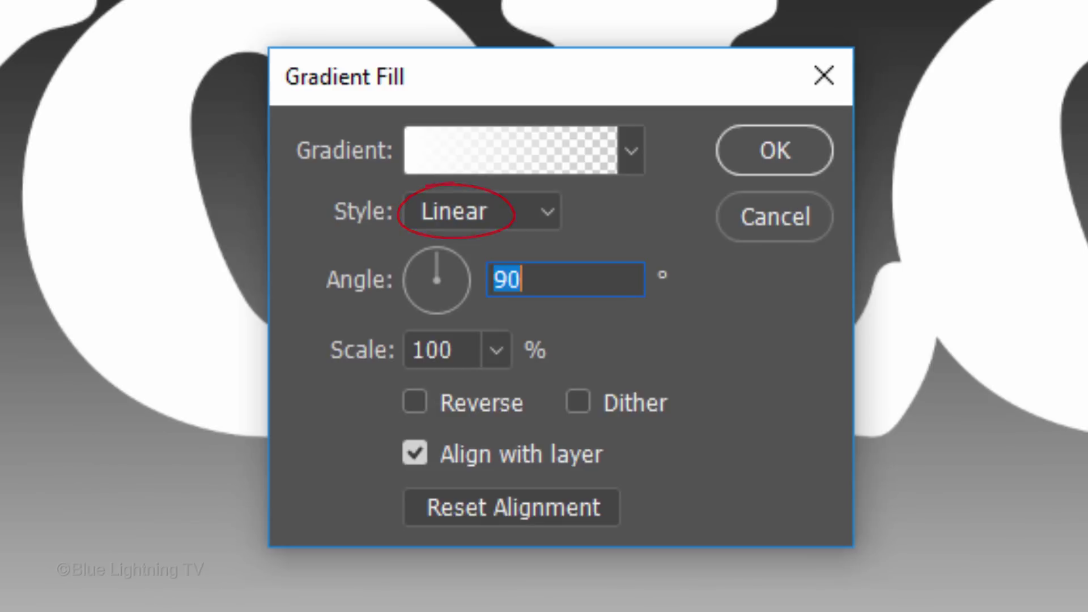
{"action": "type", "text": "0"}
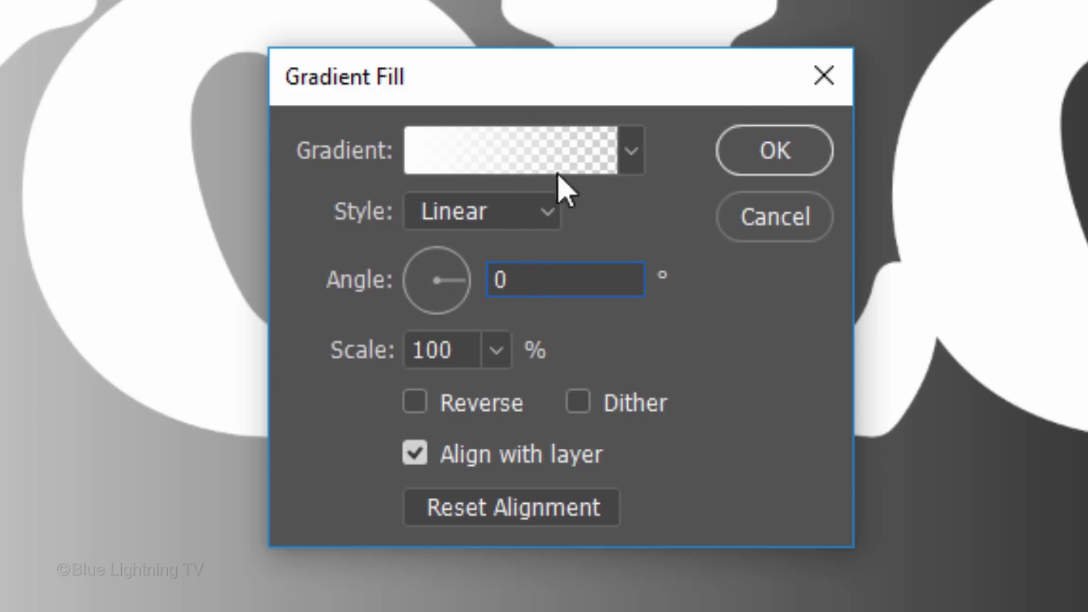
{"action": "left_click", "coordinate": [631, 156]}
{"action": "left_click", "coordinate": [351, 350]}
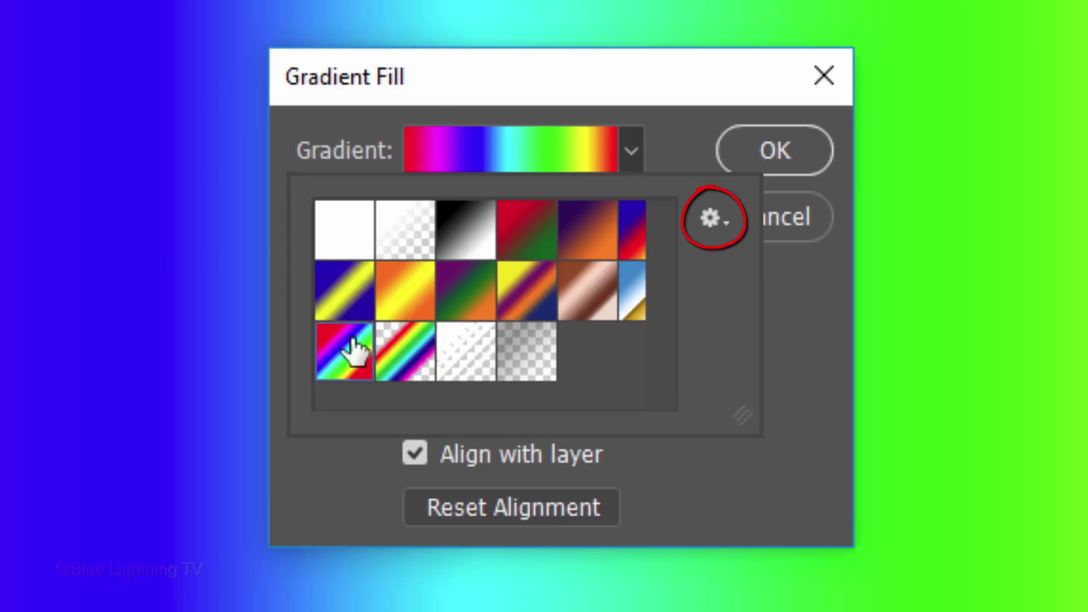
{"action": "left_click", "coordinate": [783, 159]}
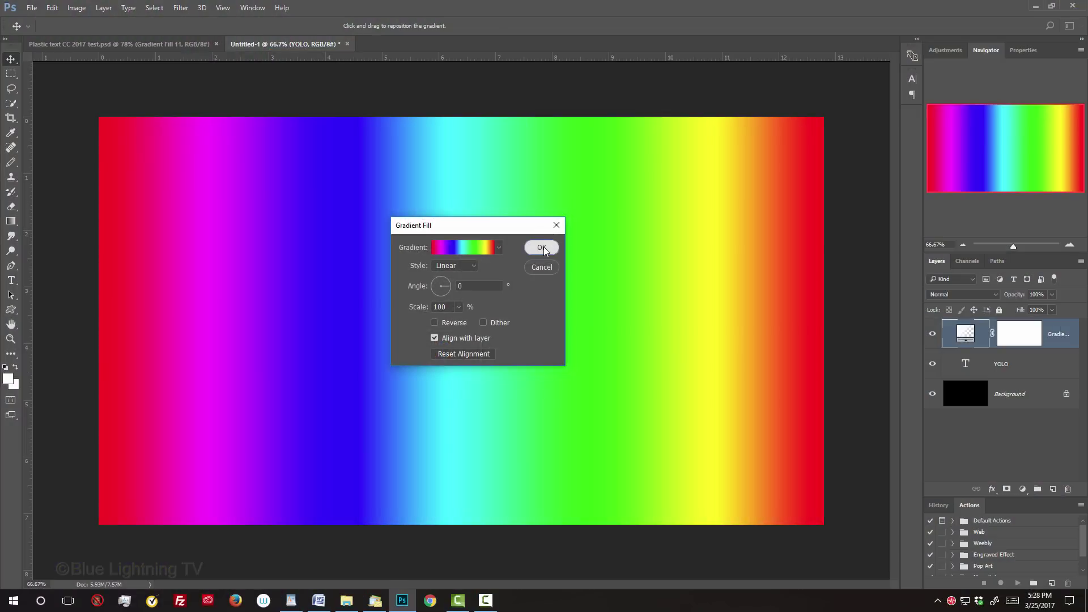
{"action": "left_click", "coordinate": [544, 253]}
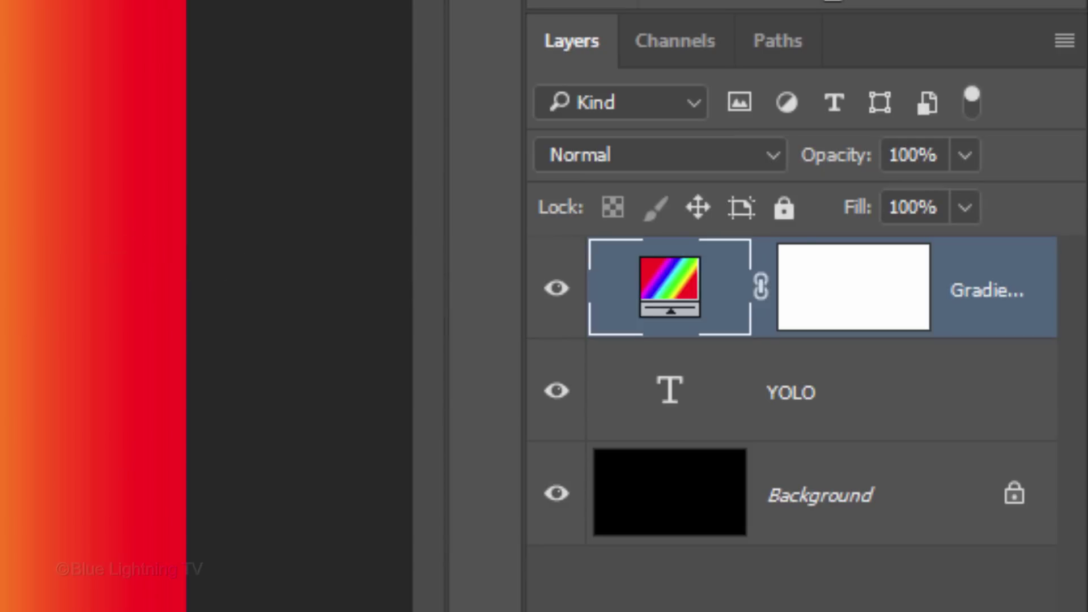
Clip the gradient to the YOLO text with Ctrl+Alt+G and select the YOLO layer
{"action": "key", "text": "ctrl+alt+g"}
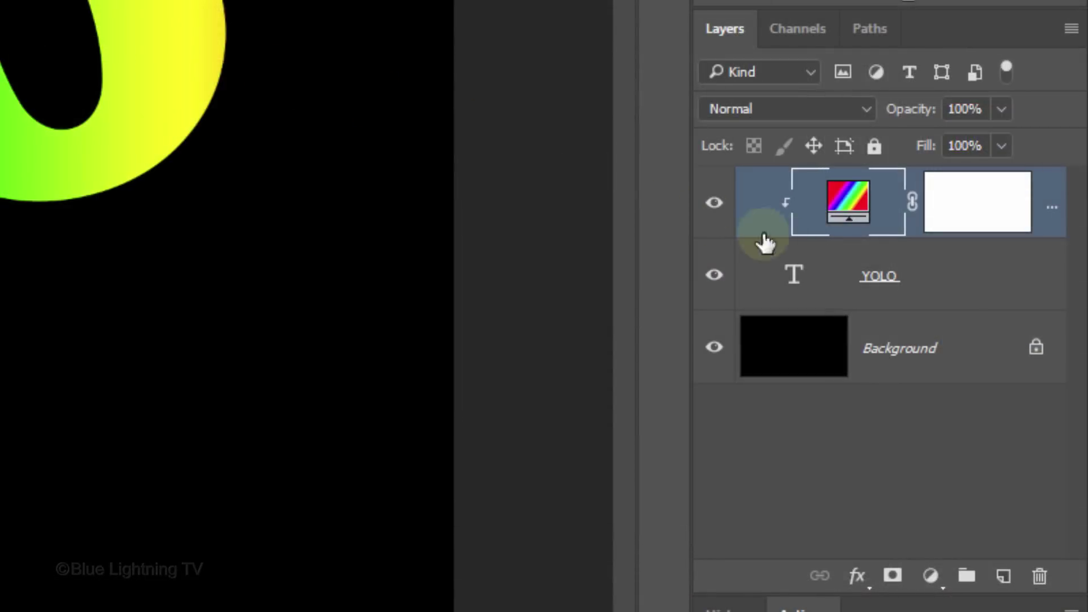
{"action": "left_click", "coordinate": [994, 278]}
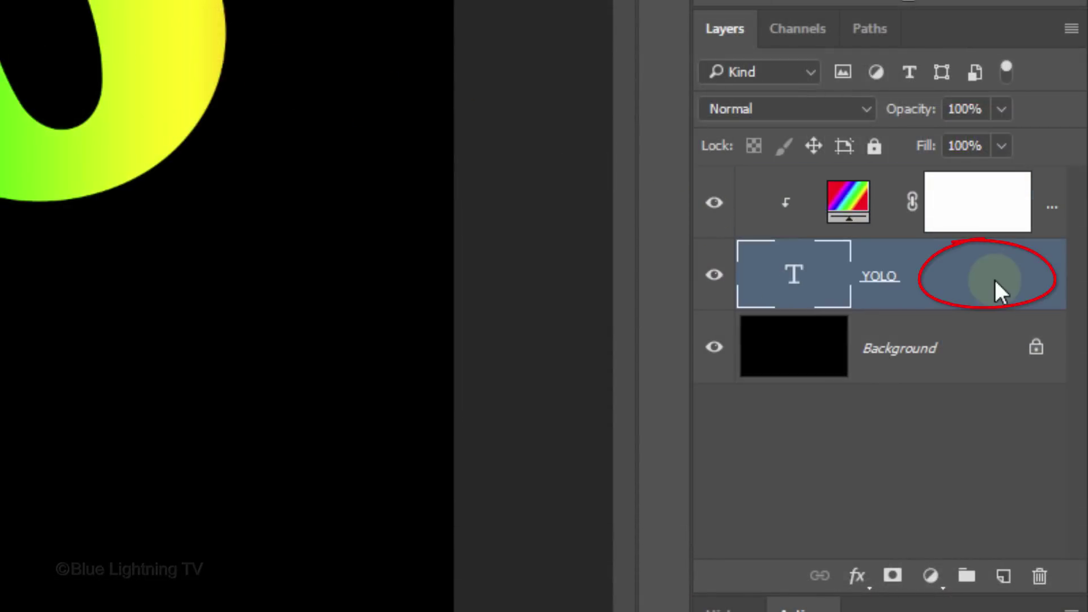
Give YOLO a Bevel & Emboss with 60° altitude and a Ring - Triple gloss contour
{"action": "double_click", "coordinate": [993, 278]}
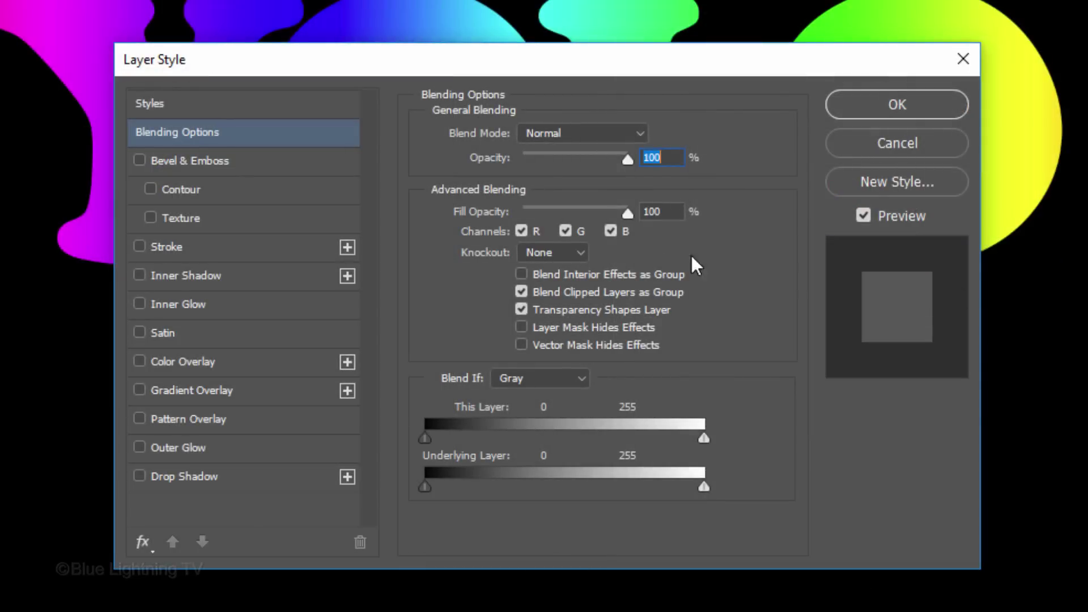
{"action": "left_click", "coordinate": [282, 160]}
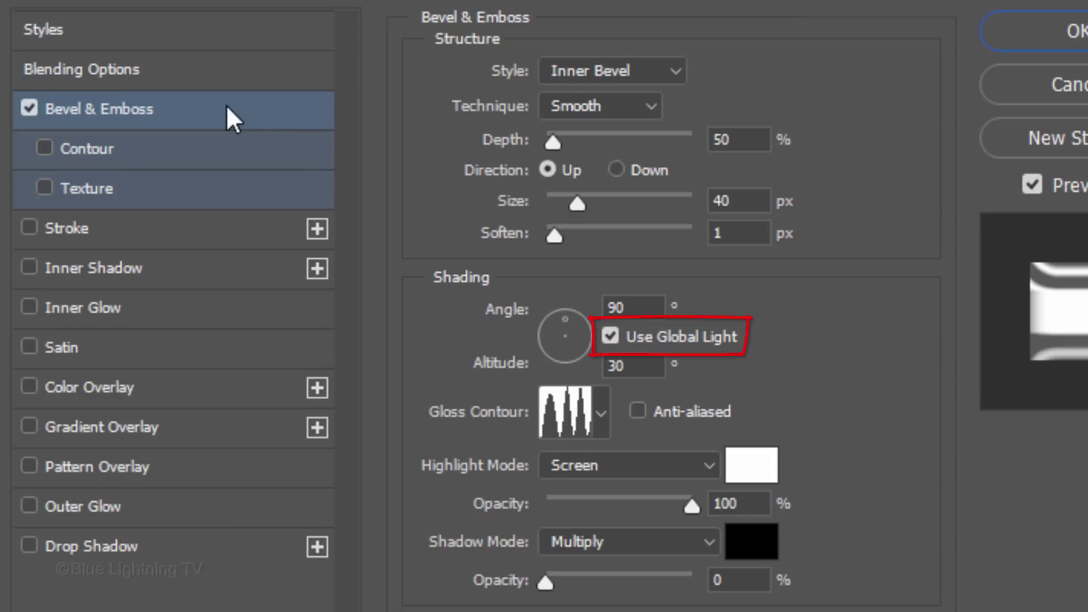
{"action": "double_click", "coordinate": [625, 307]}
{"action": "type", "text": "1"}
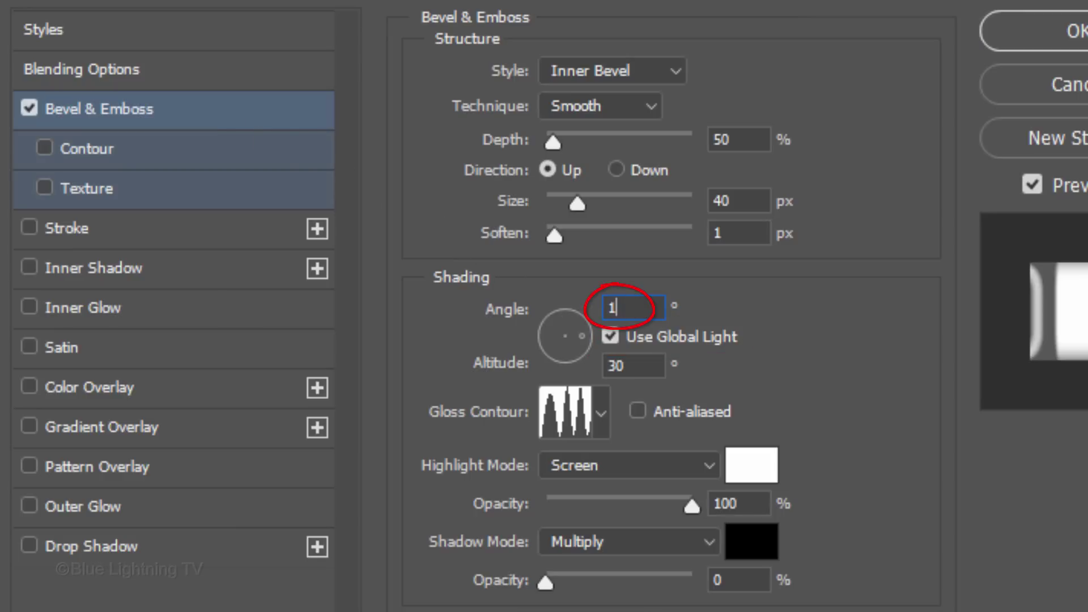
{"action": "type", "text": "30"}
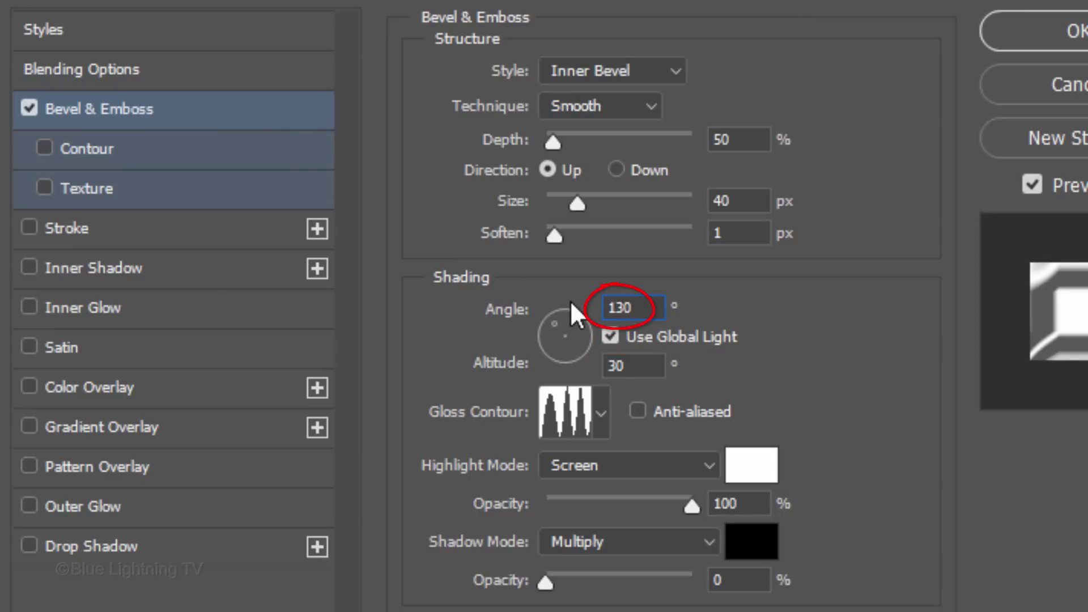
{"action": "left_click", "coordinate": [633, 366]}
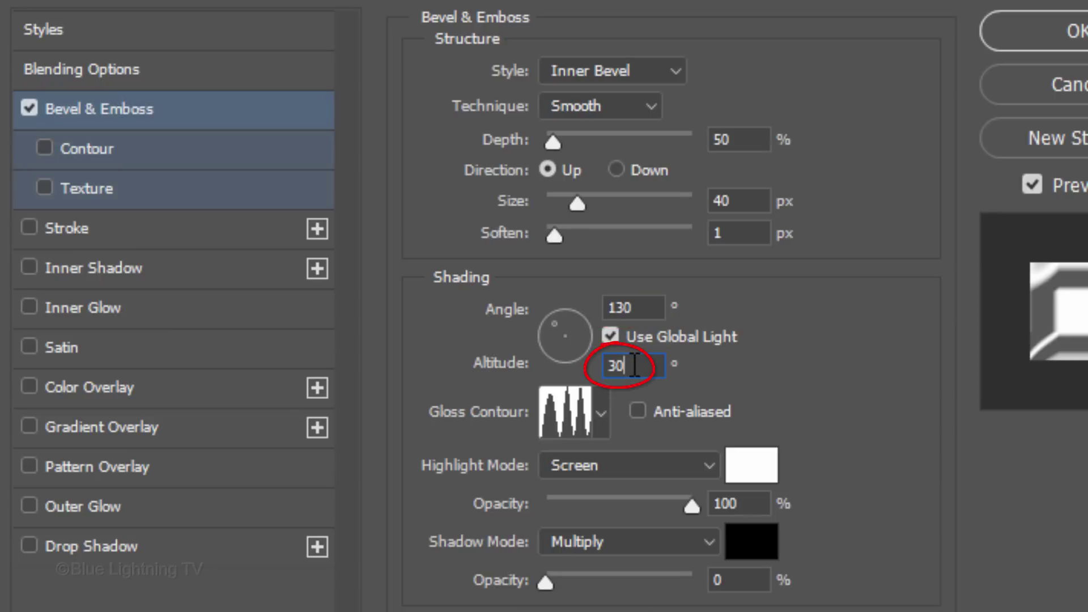
{"action": "key", "text": "BackSpace"}
{"action": "key", "text": "BackSpace"}
{"action": "type", "text": "60"}
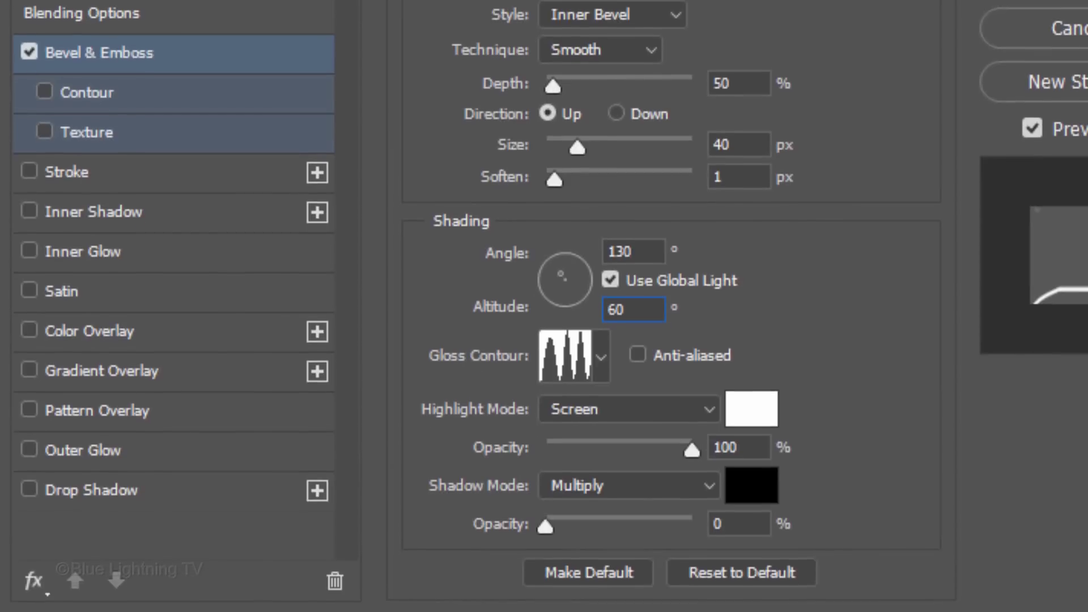
{"action": "left_click", "coordinate": [599, 354]}
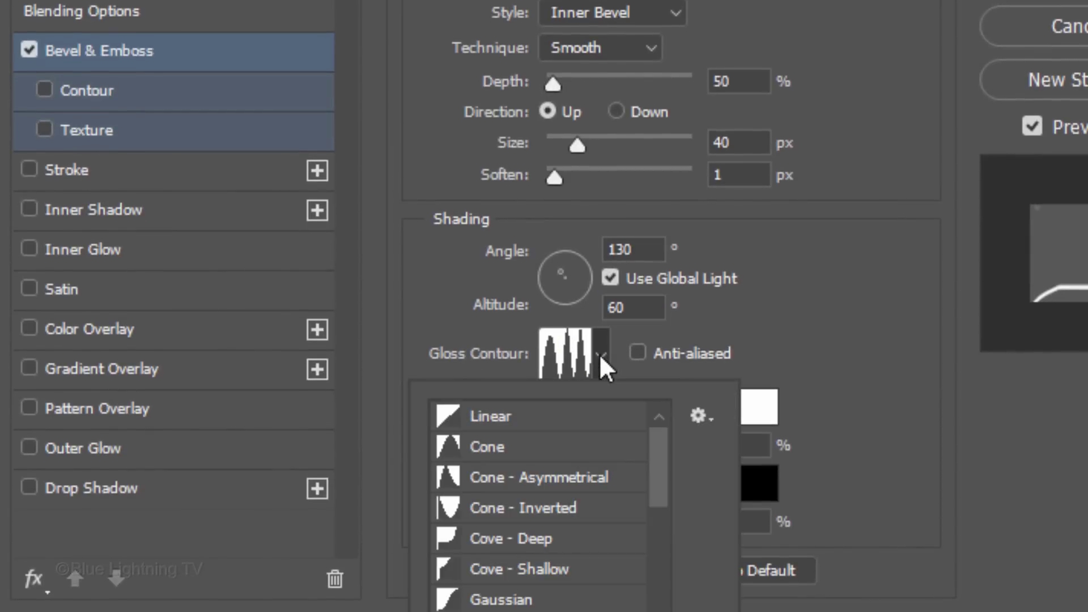
{"action": "left_click_drag", "start_coordinate": [658, 448], "coordinate": [662, 534]}
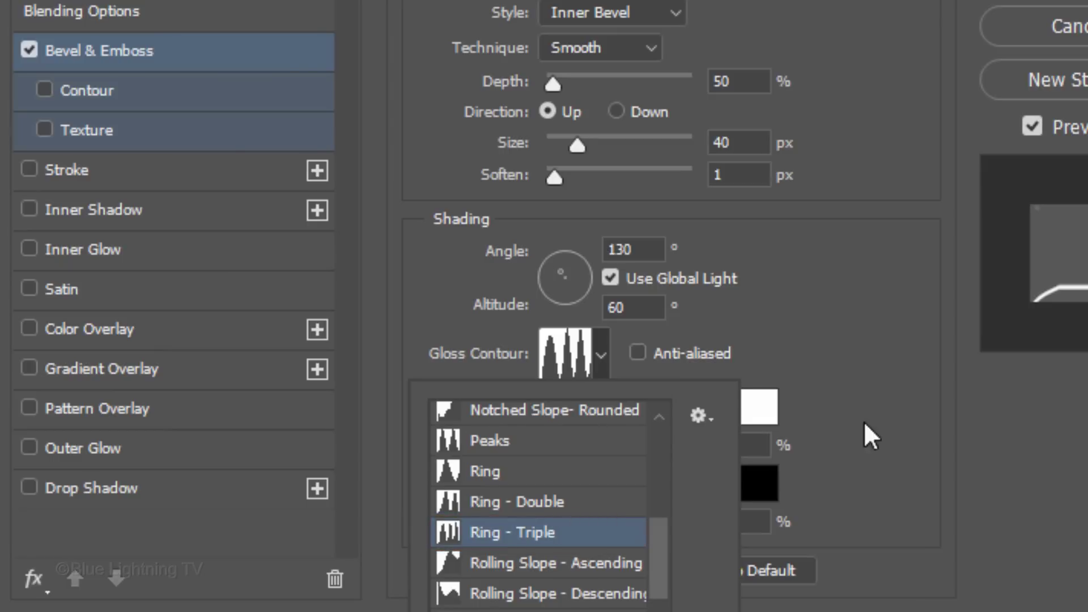
{"action": "left_click", "coordinate": [891, 408]}
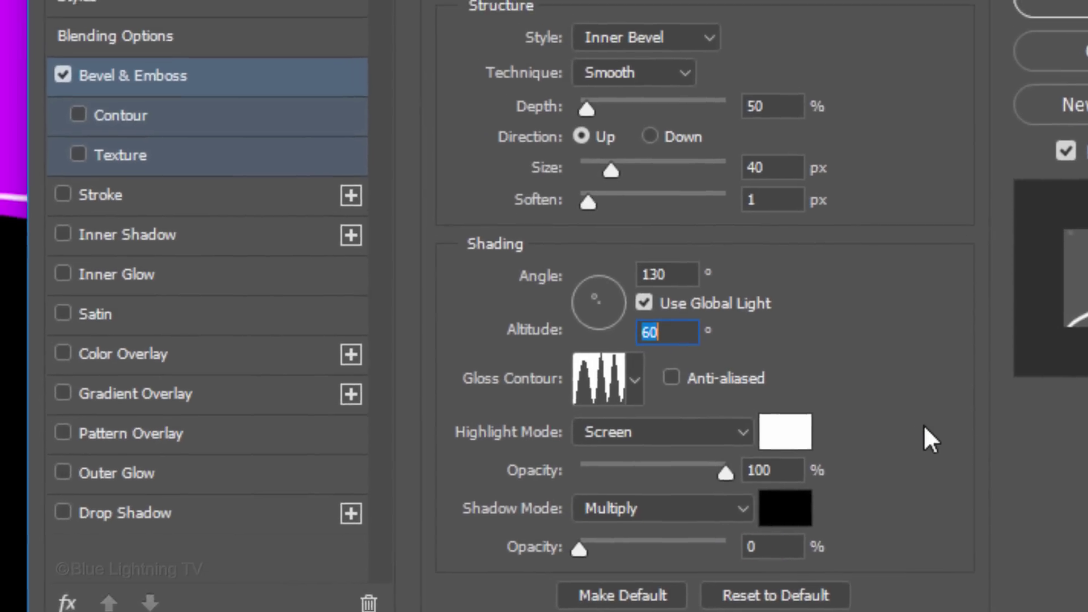
Enable the bevel Contour with the Shallow Slope - Valley shape at 75% range
{"action": "left_click", "coordinate": [276, 162]}
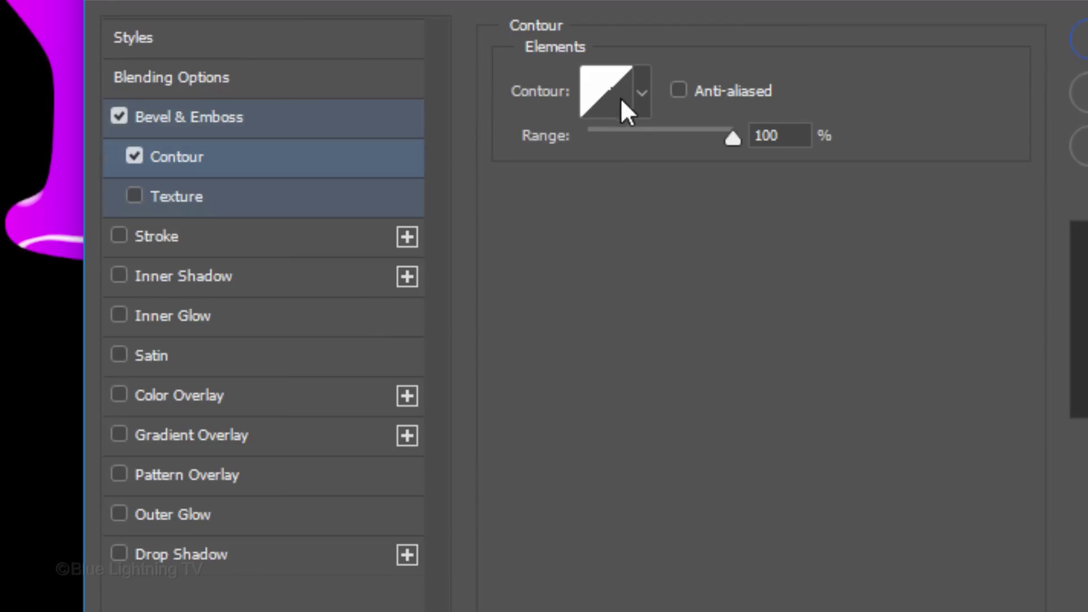
{"action": "left_click", "coordinate": [647, 90]}
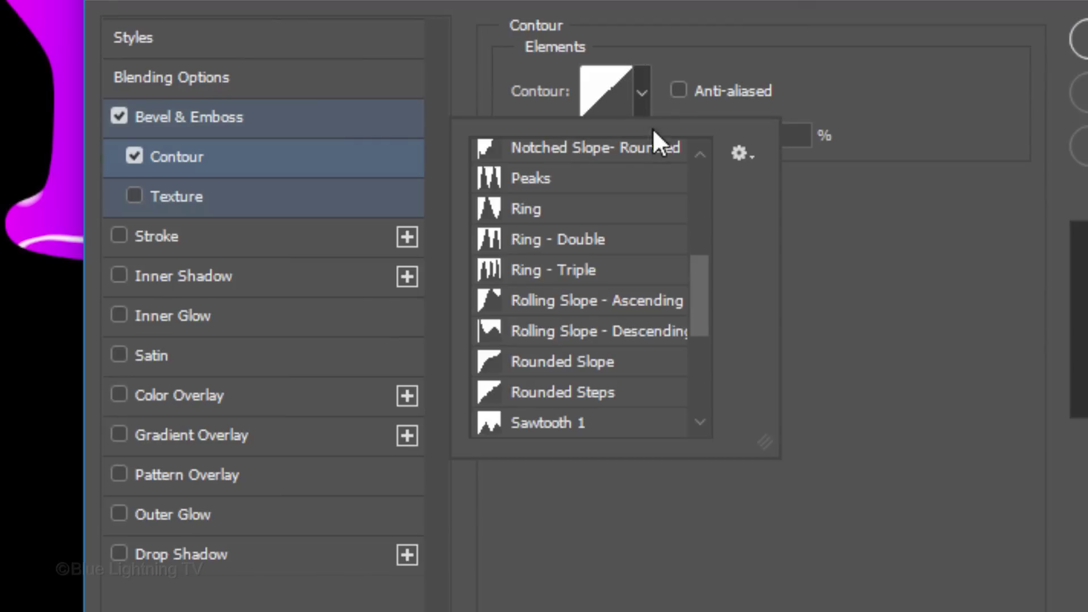
{"action": "left_click_drag", "start_coordinate": [690, 278], "coordinate": [696, 353]}
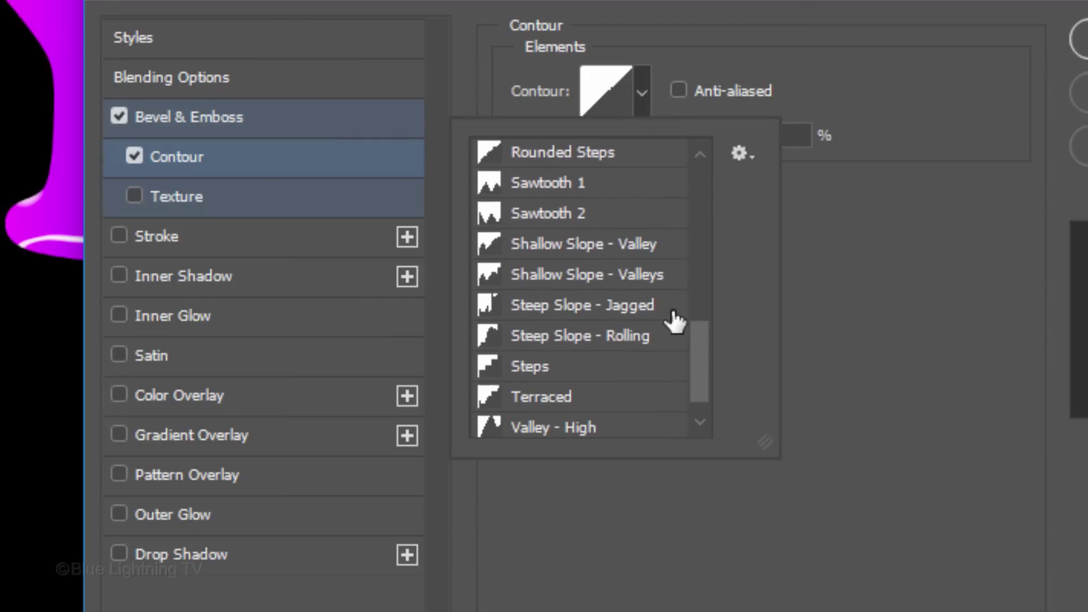
{"action": "left_click", "coordinate": [640, 246]}
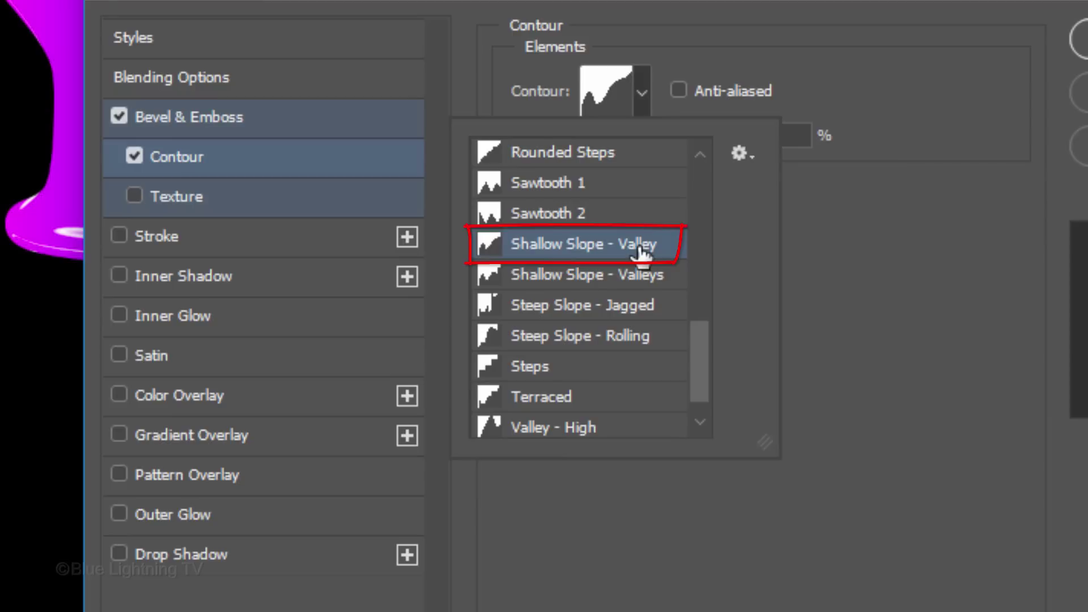
{"action": "left_click", "coordinate": [876, 227]}
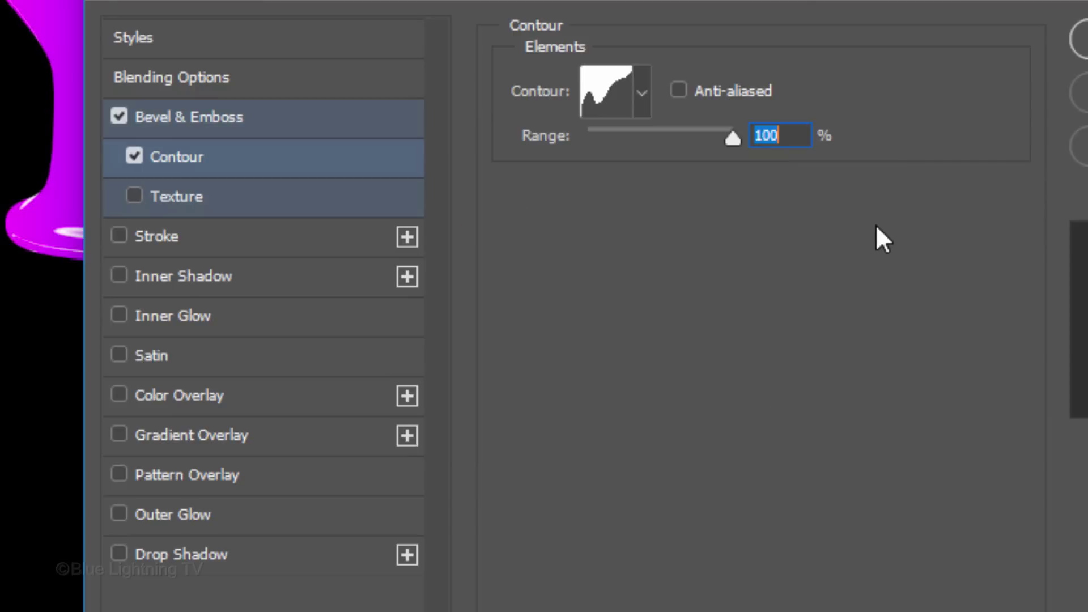
{"action": "type", "text": "75"}
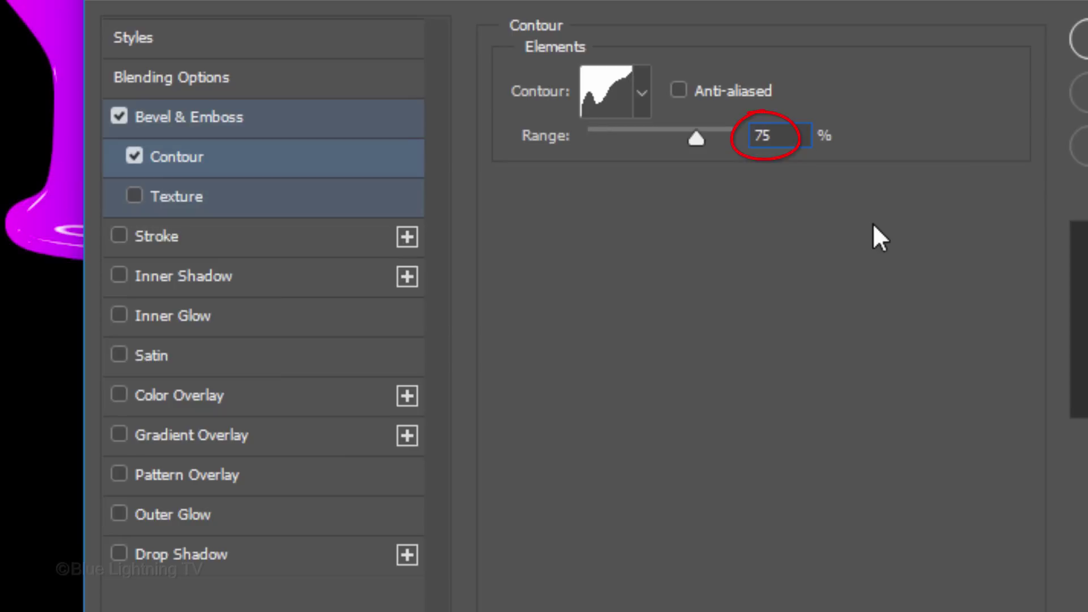
Add a 24 px Inner Glow and a Color Burn Drop Shadow (distance 10, size 5), then confirm
{"action": "left_click", "coordinate": [263, 321]}
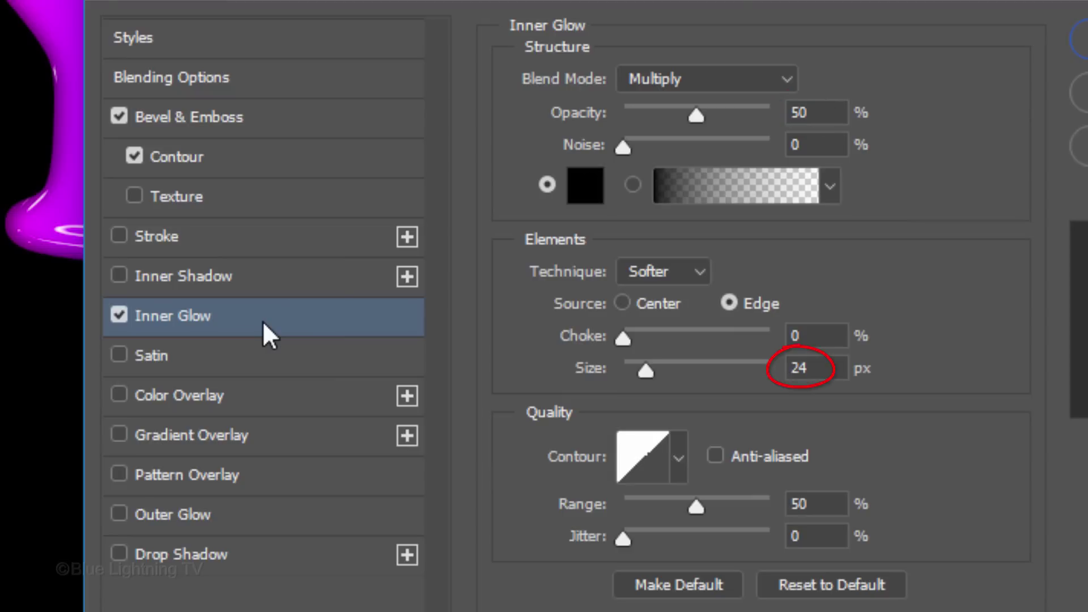
{"action": "left_click", "coordinate": [260, 556]}
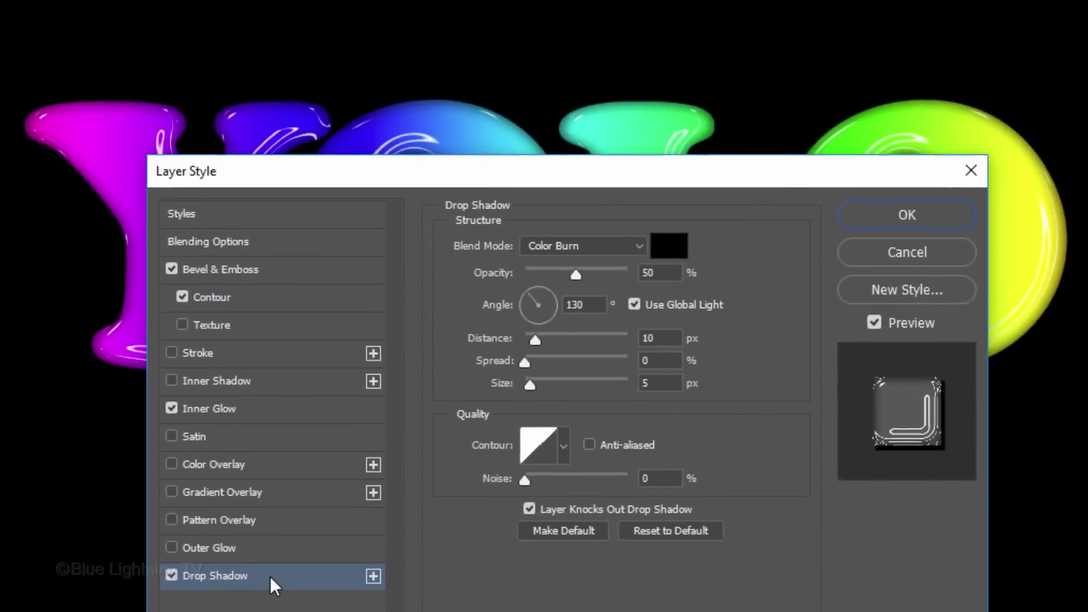
{"action": "left_click", "coordinate": [870, 239]}
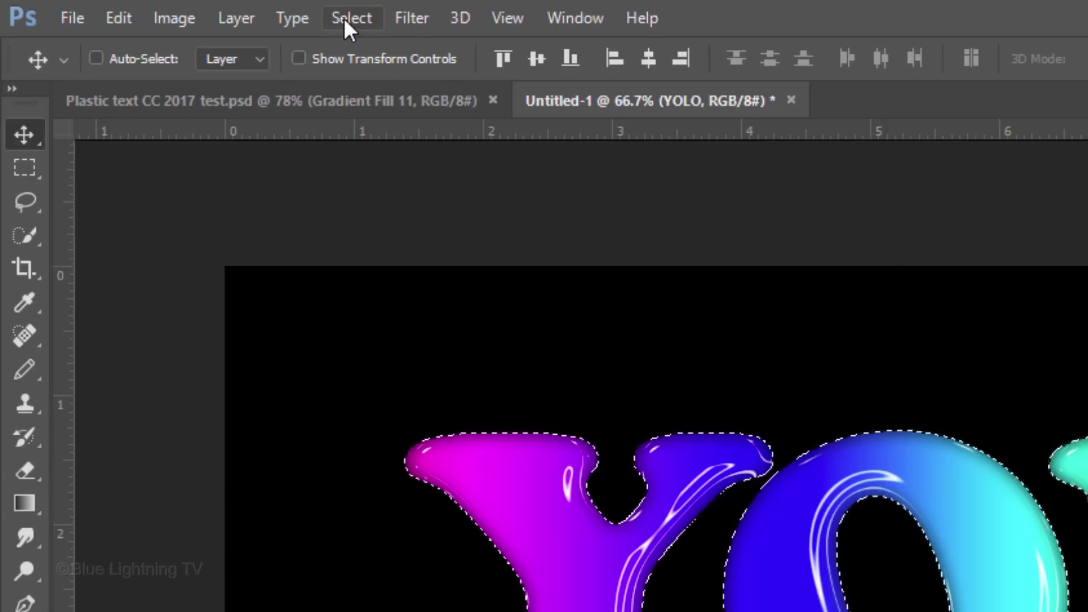
Expand the YOLO letter selection by 16 px and add an empty layer beneath the text
{"action": "left_click", "coordinate": [344, 18]}
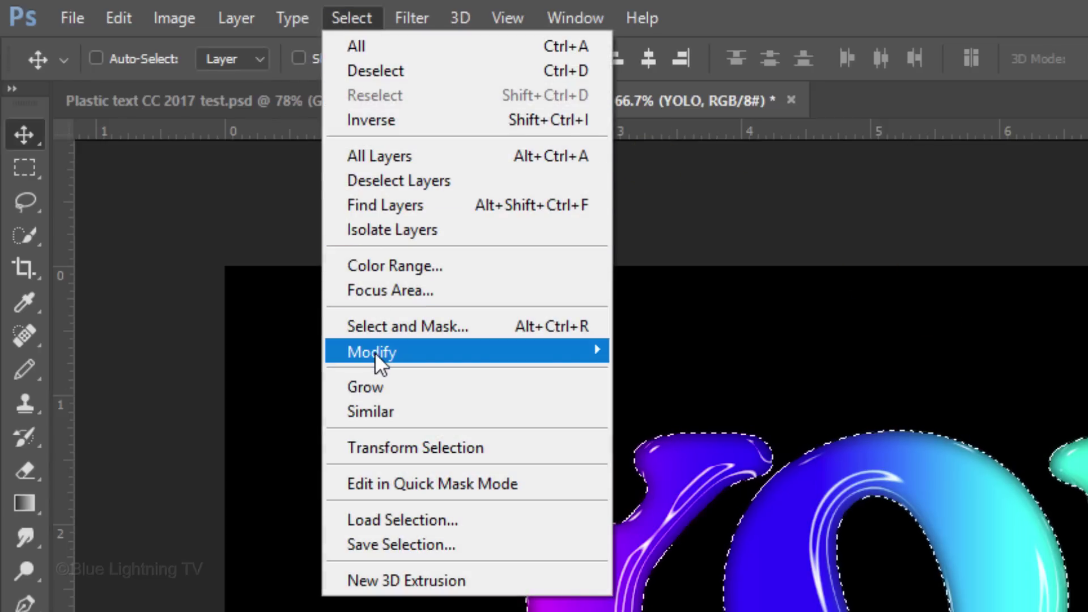
{"action": "mouse_move", "coordinate": [466, 351]}
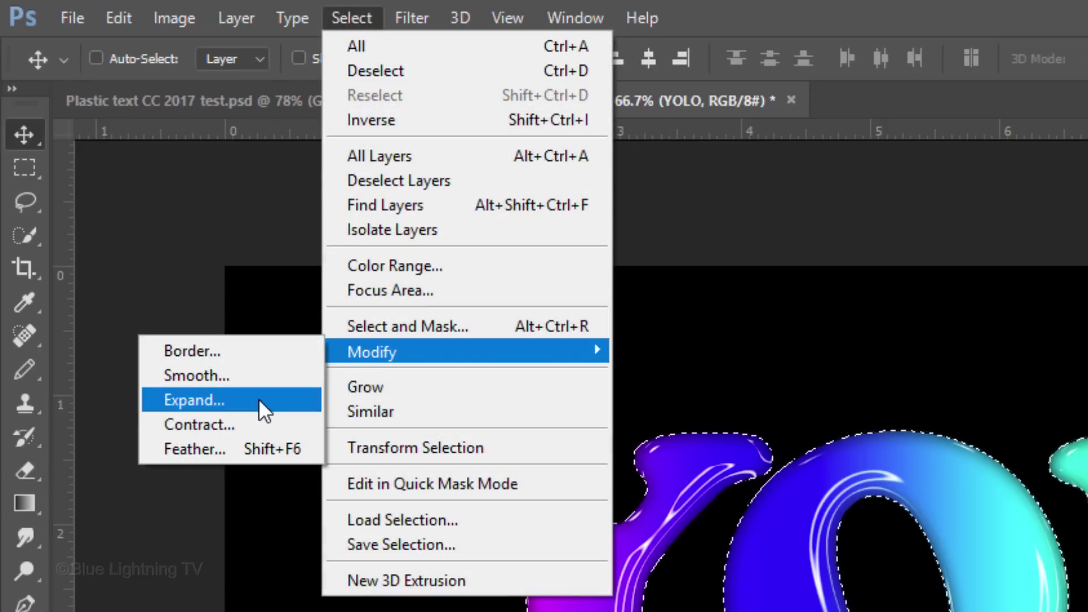
{"action": "left_click", "coordinate": [258, 399]}
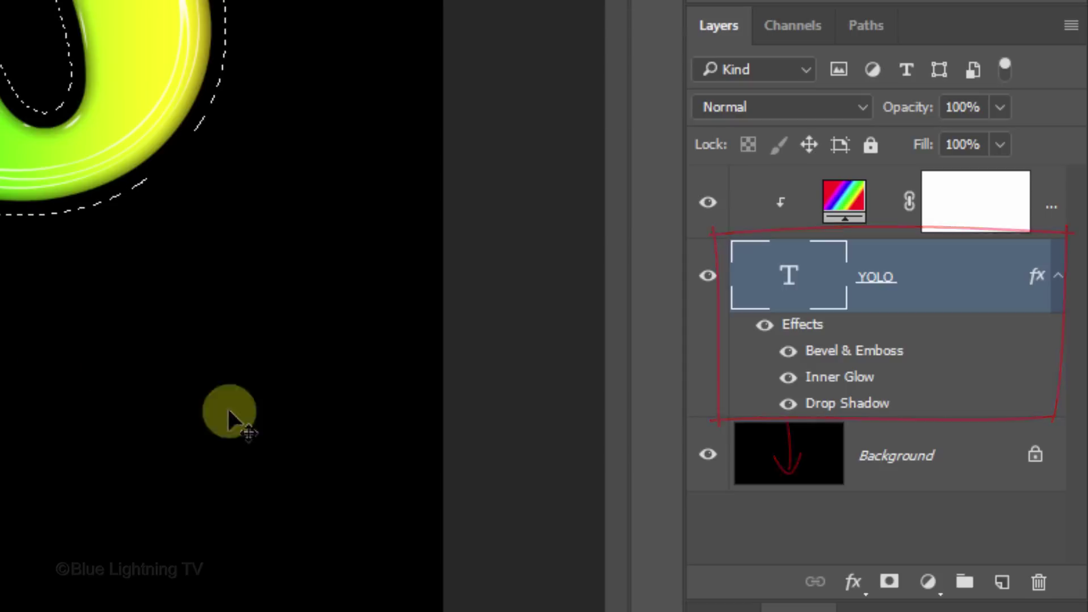
{"action": "left_click", "coordinate": [1001, 584], "text": "ctrl"}
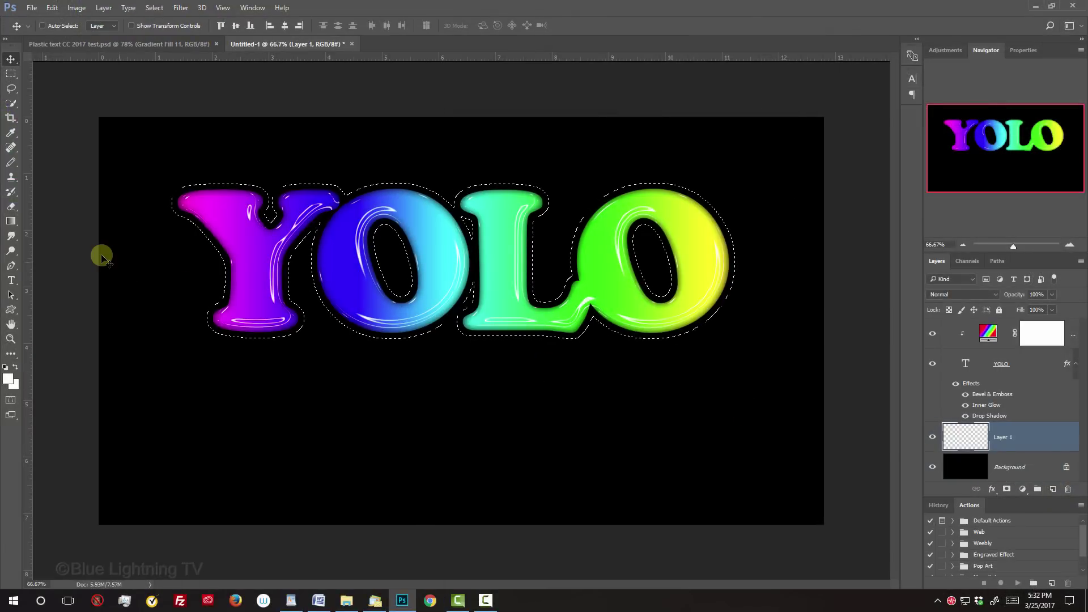
Fill the expanded selection on Layer 1 with a horizontal rainbow gradient, then deselect
{"action": "key", "text": "g"}
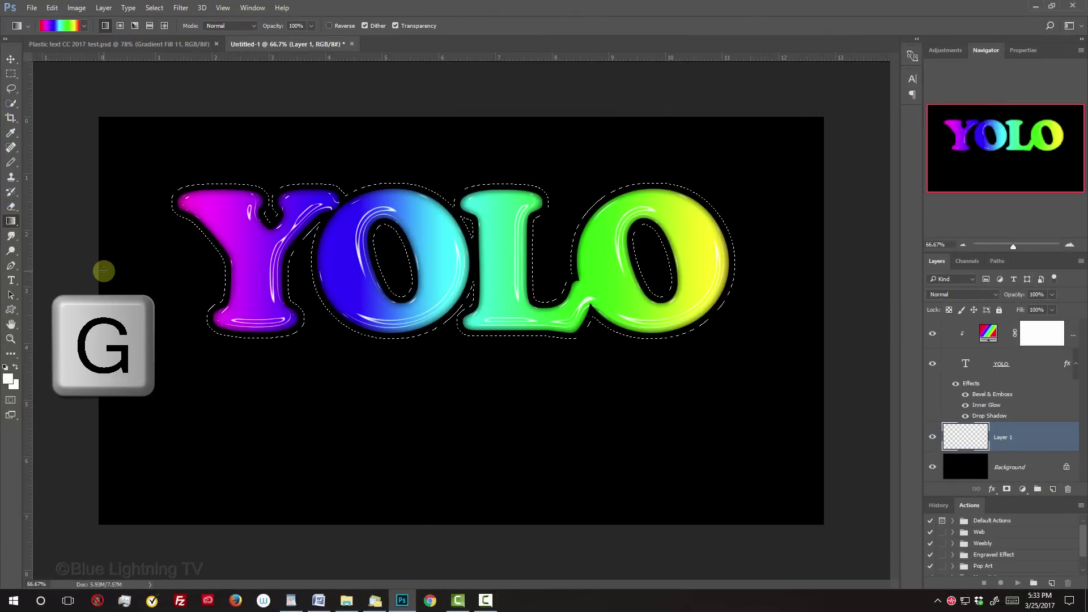
{"action": "key", "text": "shift"}
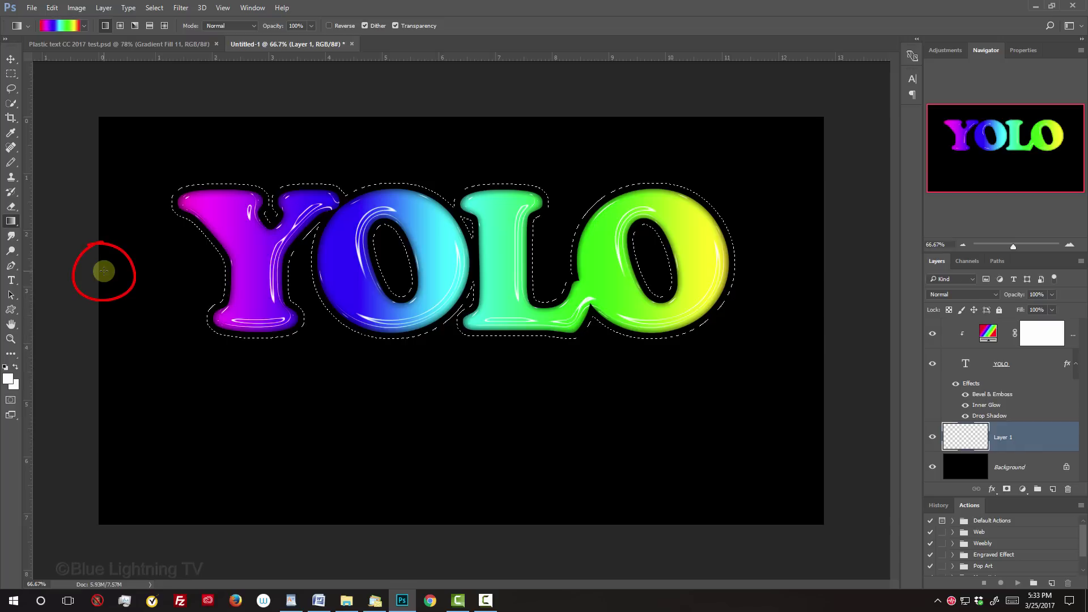
{"action": "left_click_drag", "start_coordinate": [102, 272], "coordinate": [834, 292]}
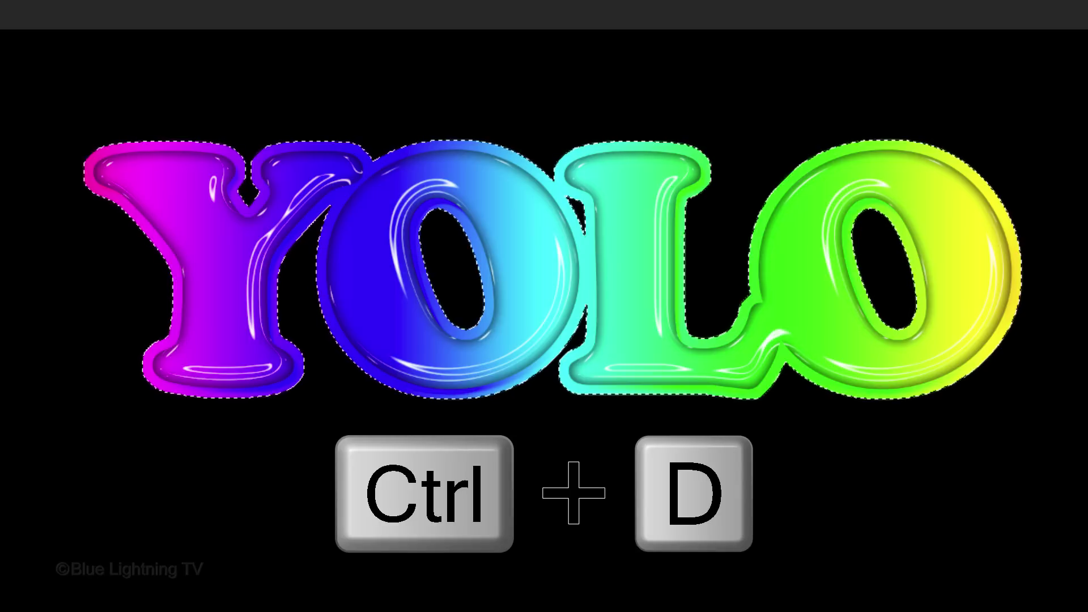
{"action": "key", "text": "ctrl+d"}
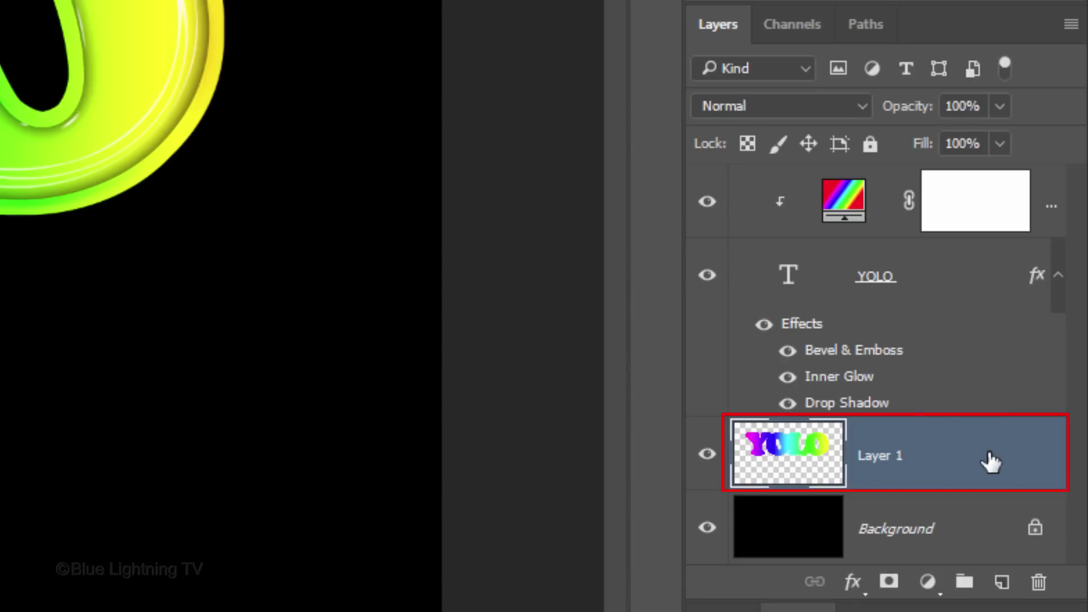
Add Bevel & Emboss to Layer 1 with 20% depth and 17 px size
{"action": "double_click", "coordinate": [991, 461]}
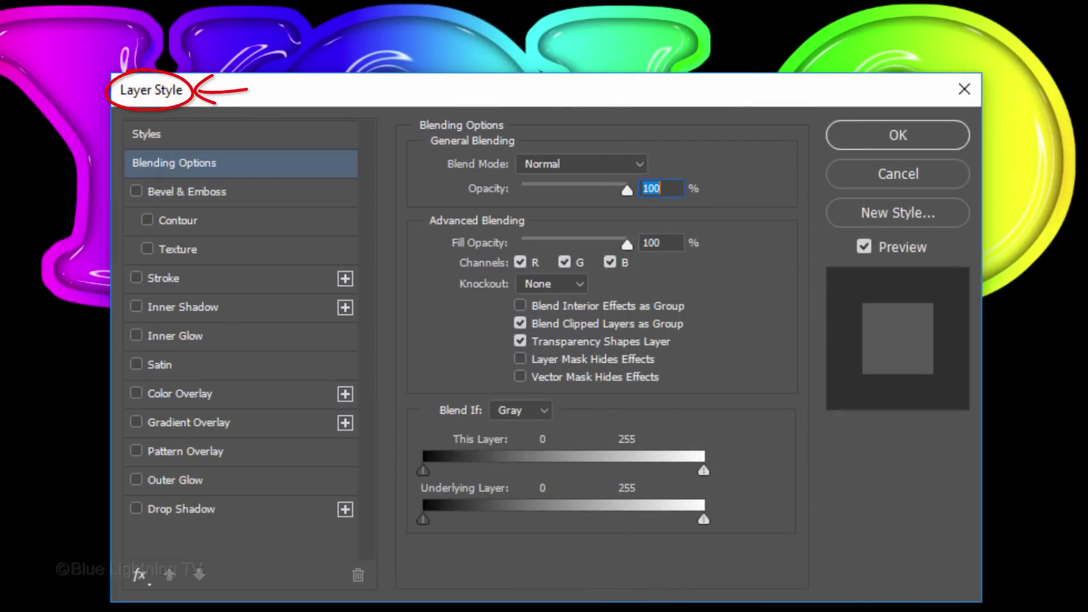
{"action": "left_click", "coordinate": [315, 197]}
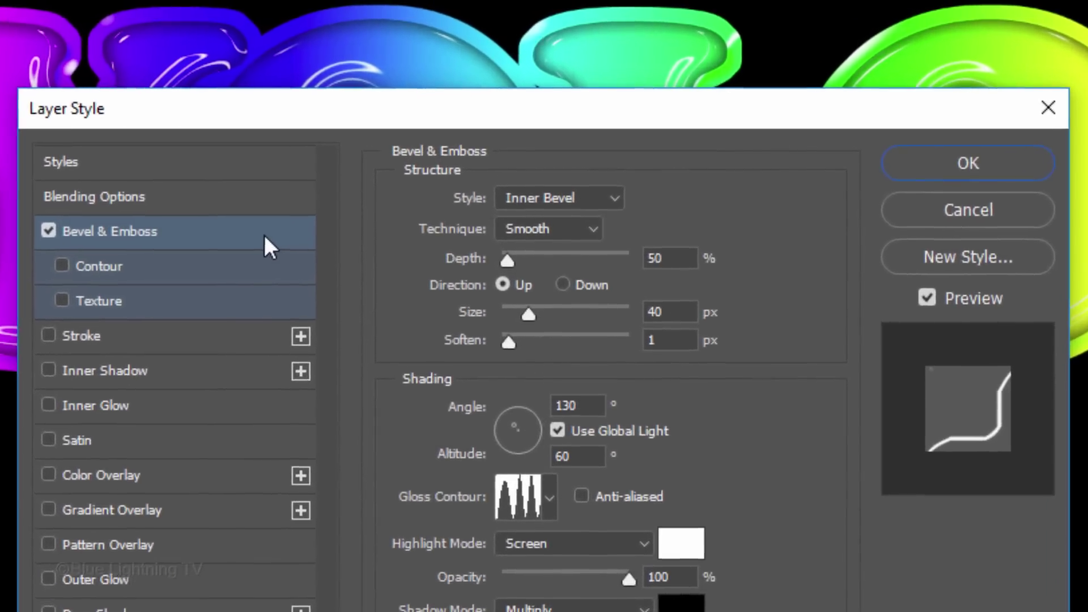
{"action": "left_click_drag", "start_coordinate": [672, 258], "coordinate": [604, 253]}
{"action": "type", "text": "20"}
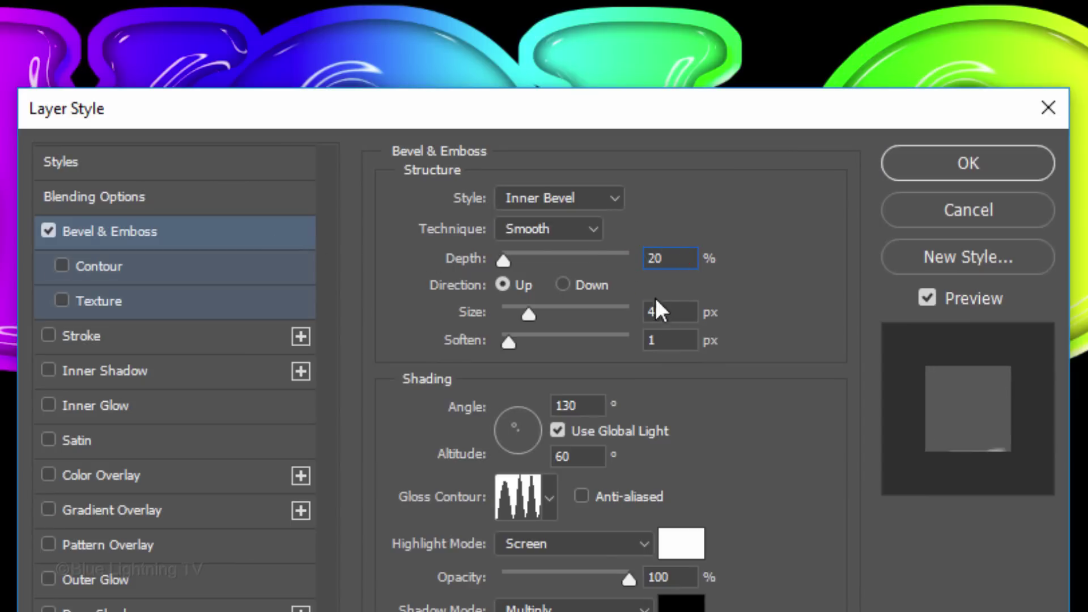
{"action": "double_click", "coordinate": [655, 312]}
{"action": "type", "text": "17"}
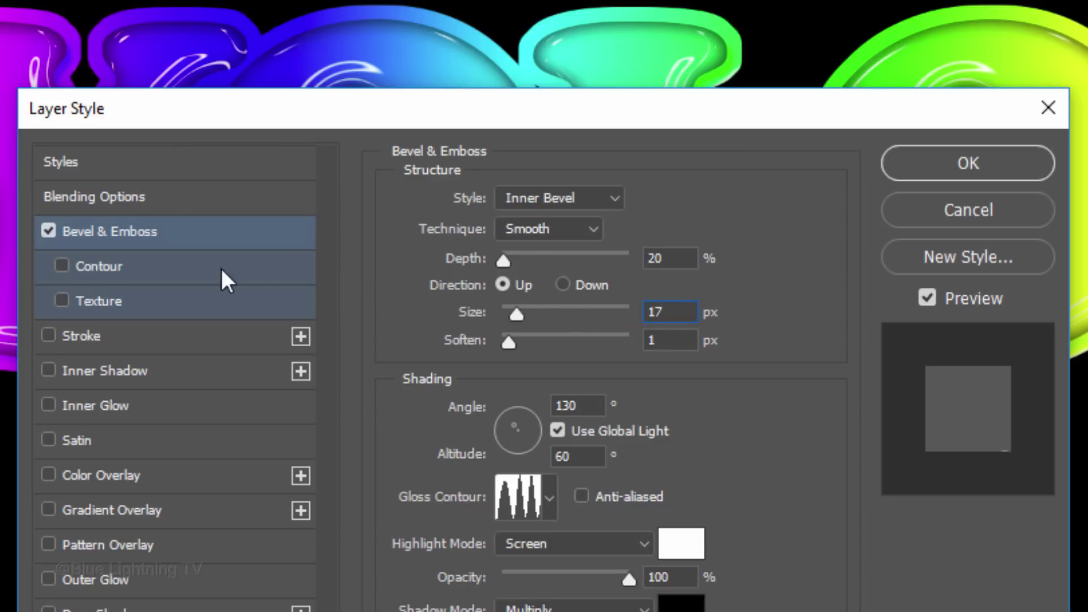
Enable the bevel contour and apply the Rolling Slope - Descending shape
{"action": "left_click", "coordinate": [166, 269]}
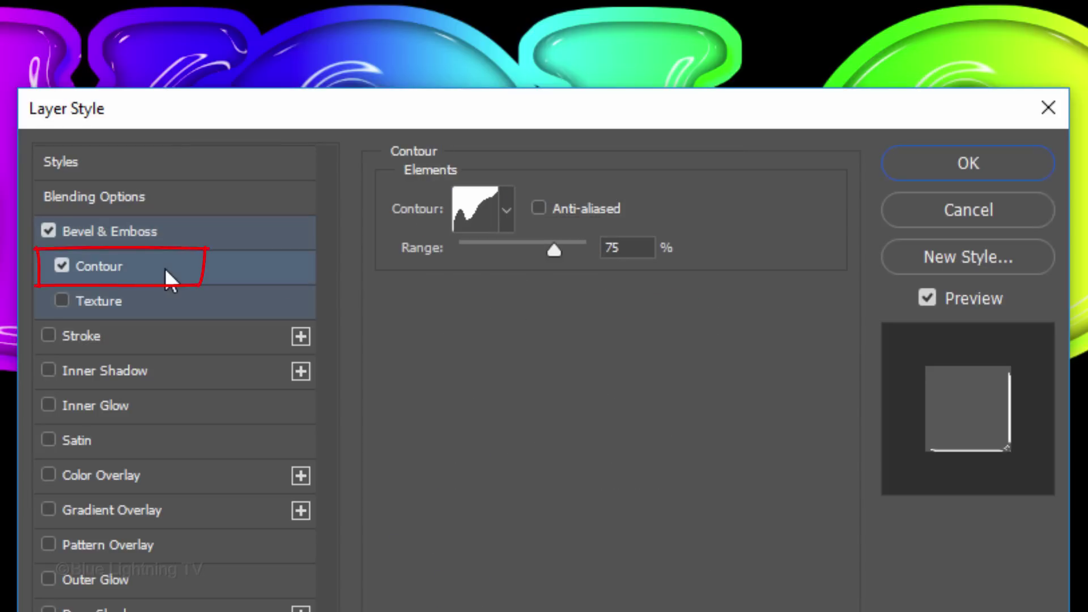
{"action": "left_click", "coordinate": [506, 212]}
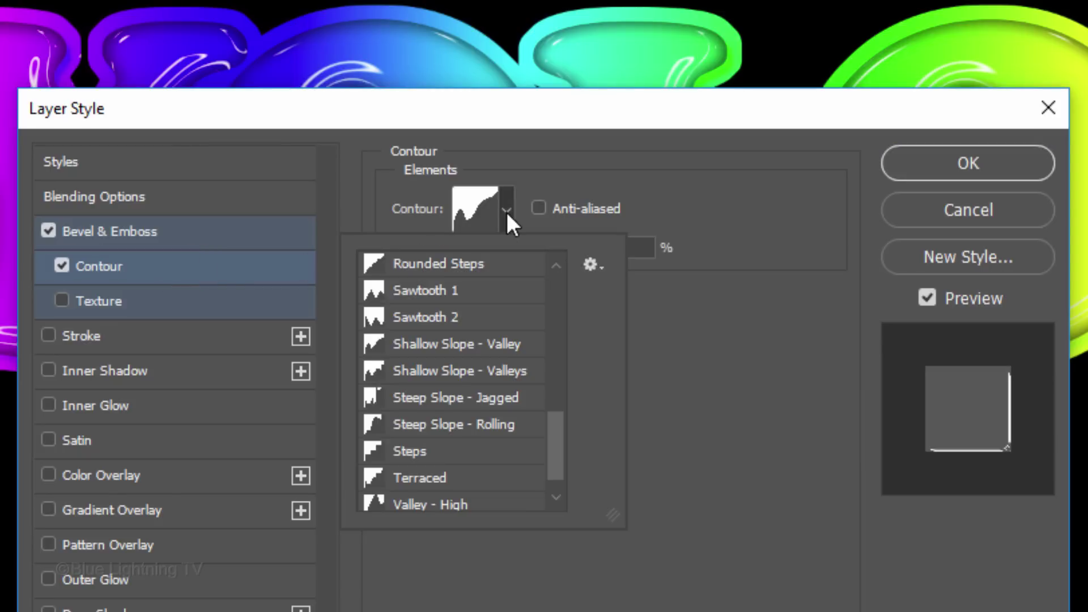
{"action": "left_click_drag", "start_coordinate": [558, 421], "coordinate": [560, 377]}
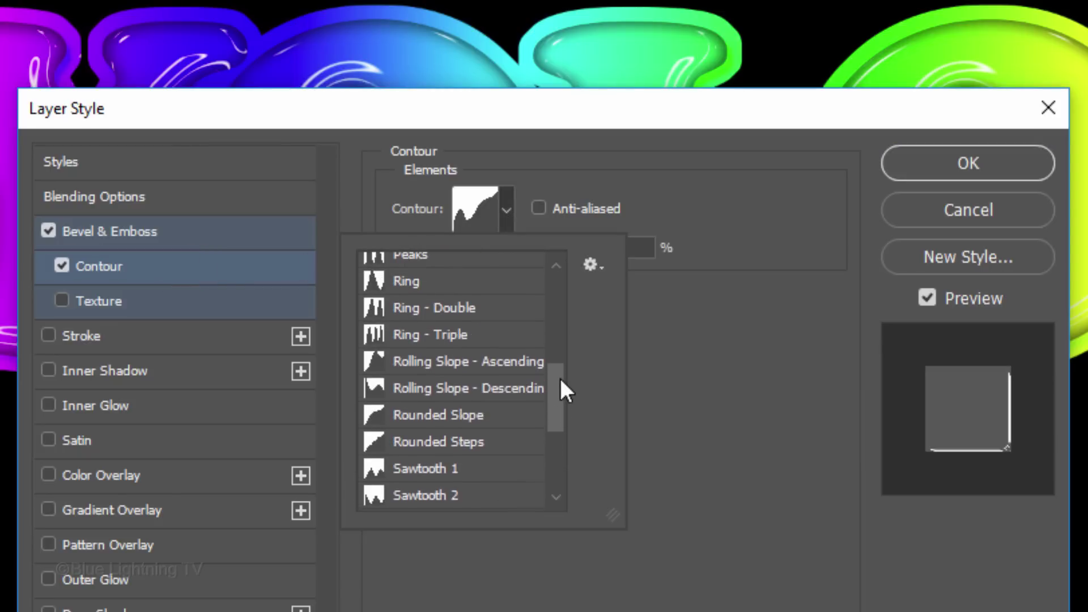
{"action": "left_click", "coordinate": [480, 392]}
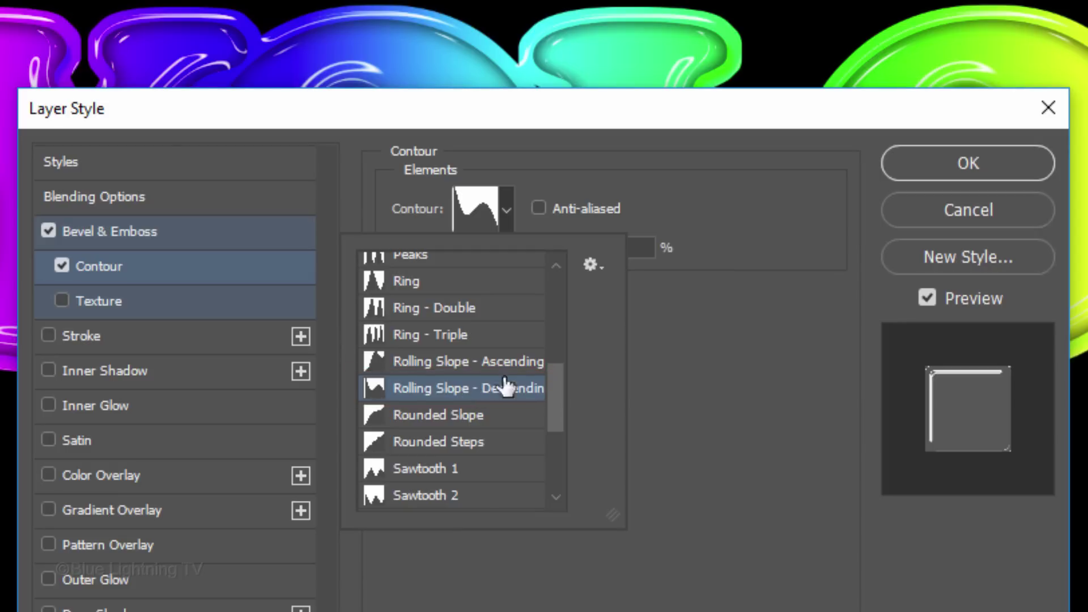
{"action": "left_click", "coordinate": [667, 311]}
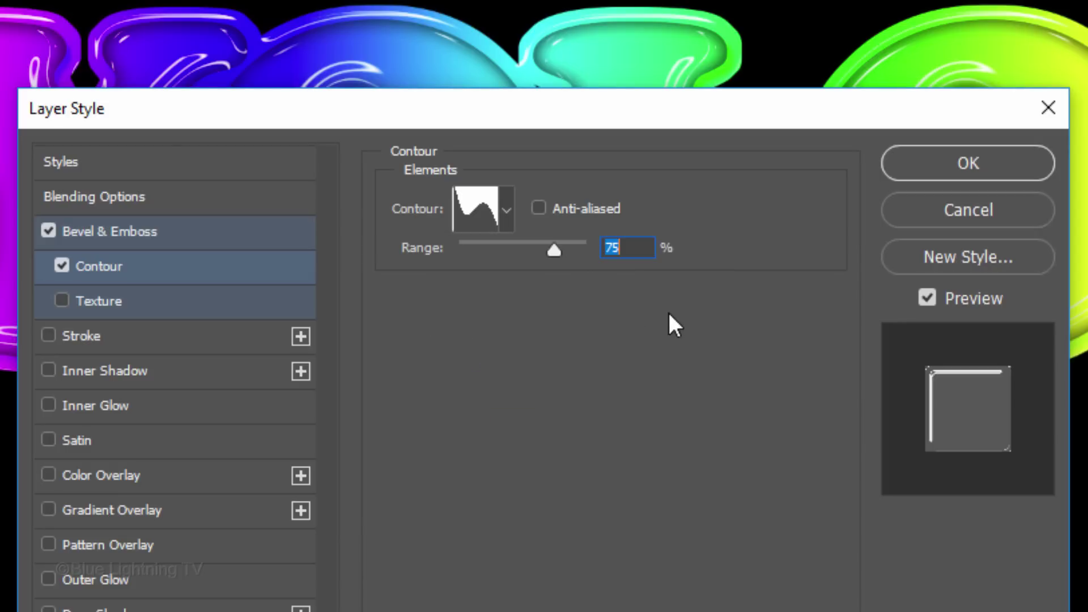
Add a white Linear Light Inner Glow at 20% opacity and 18 px size
{"action": "left_click", "coordinate": [182, 405]}
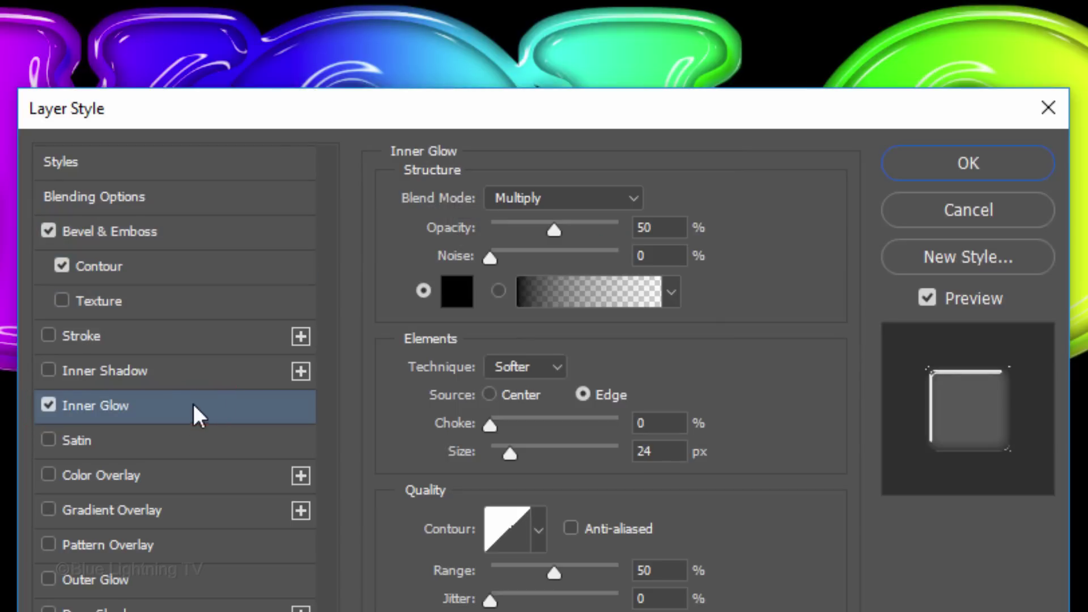
{"action": "left_click", "coordinate": [633, 197]}
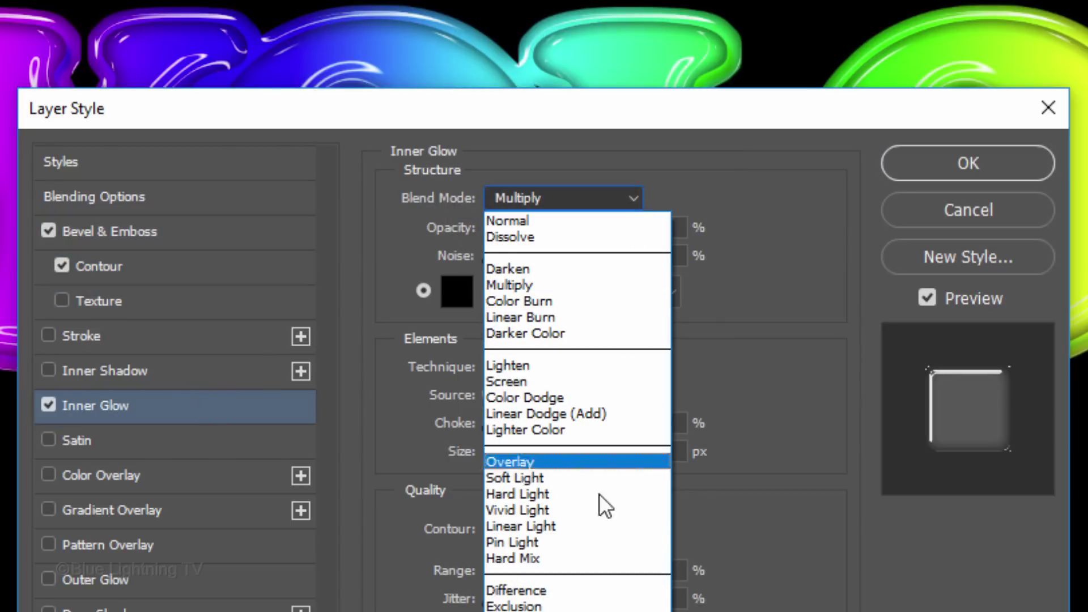
{"action": "left_click", "coordinate": [596, 526]}
{"action": "left_click", "coordinate": [668, 229]}
{"action": "type", "text": "2"}
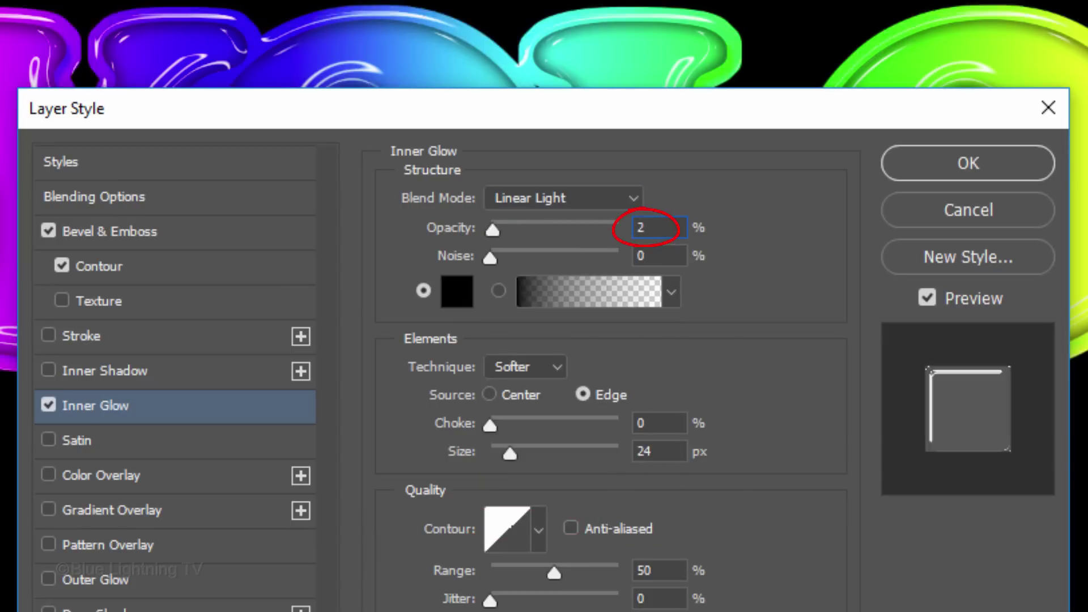
{"action": "type", "text": "0"}
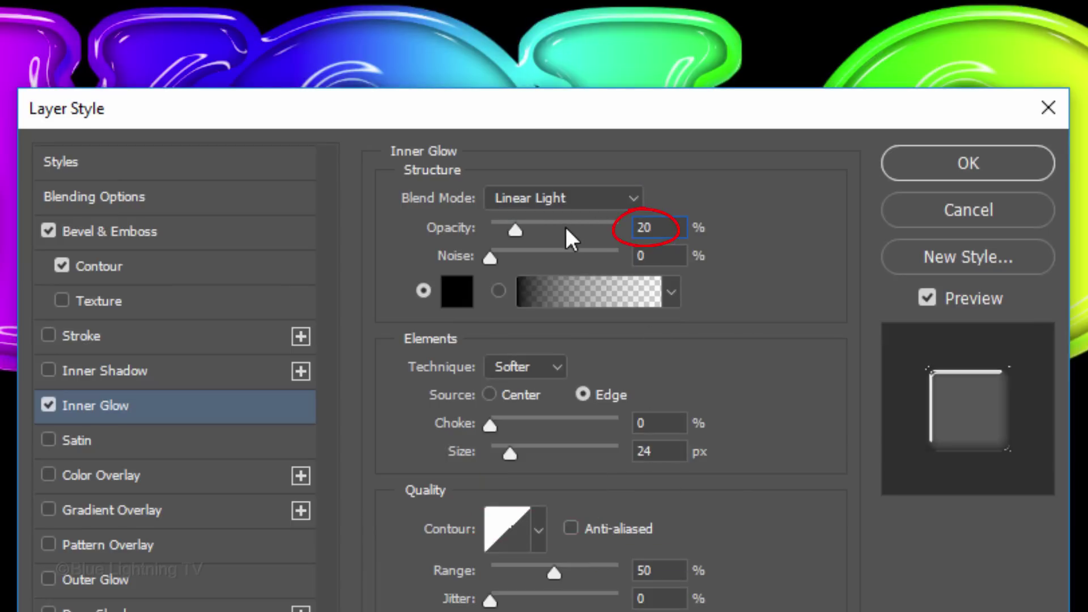
{"action": "left_click", "coordinate": [457, 294]}
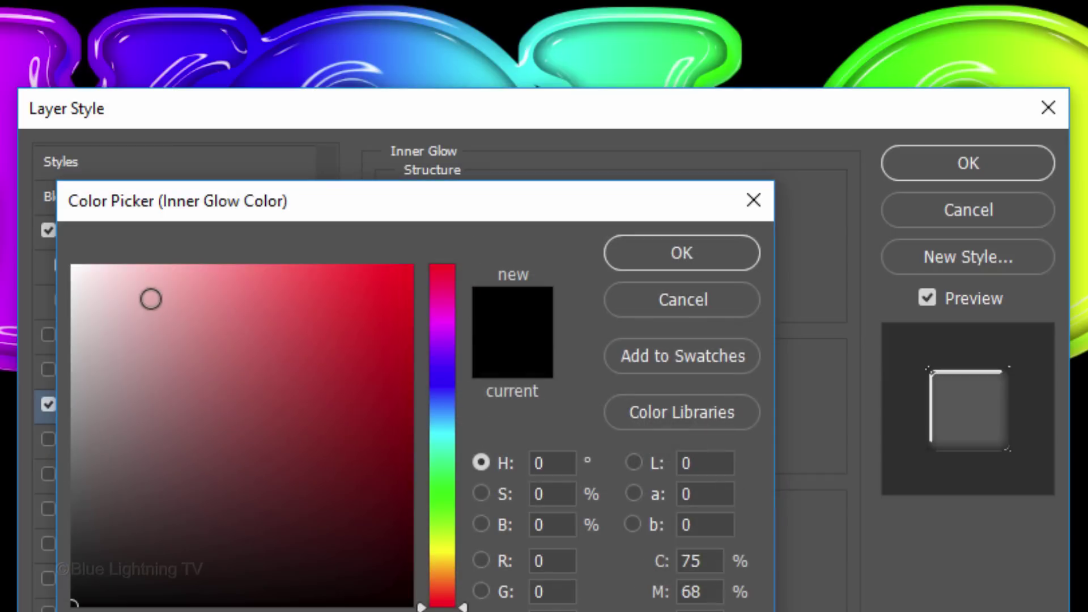
{"action": "left_click", "coordinate": [72, 265]}
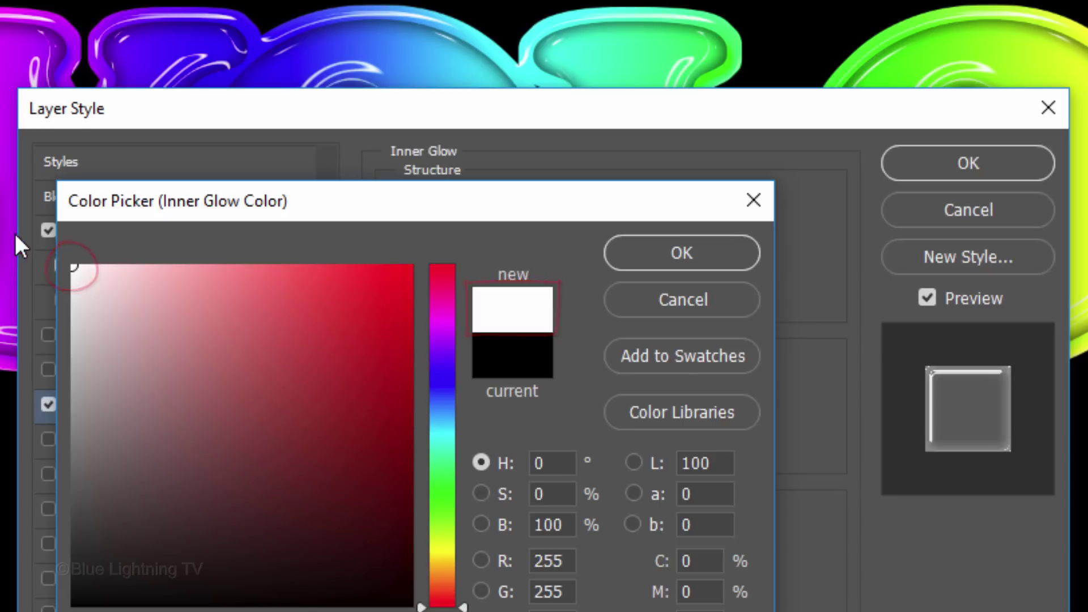
{"action": "left_click", "coordinate": [671, 249]}
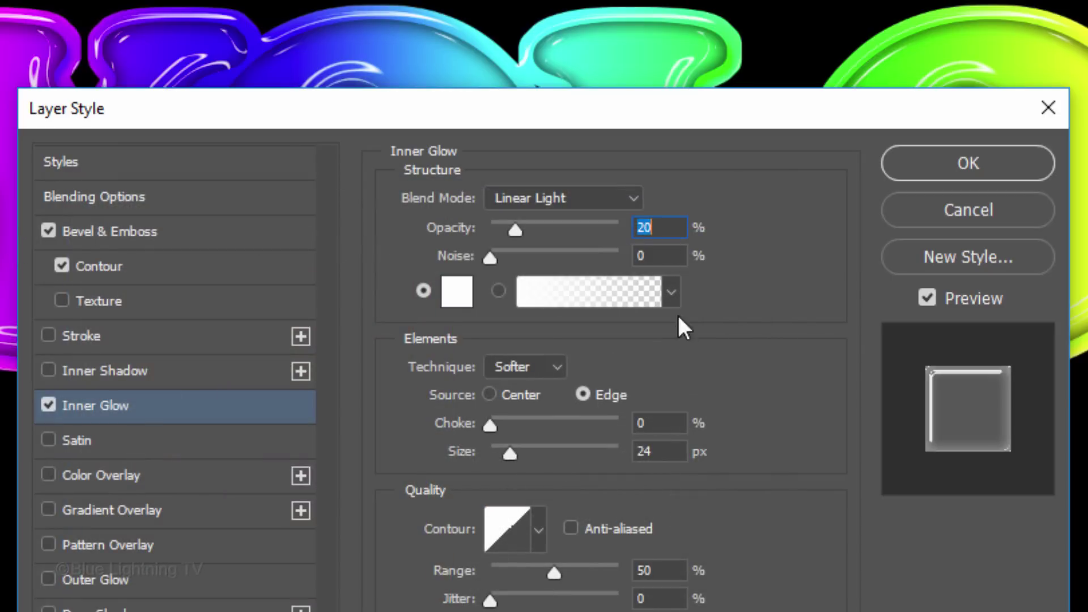
{"action": "left_click", "coordinate": [680, 451]}
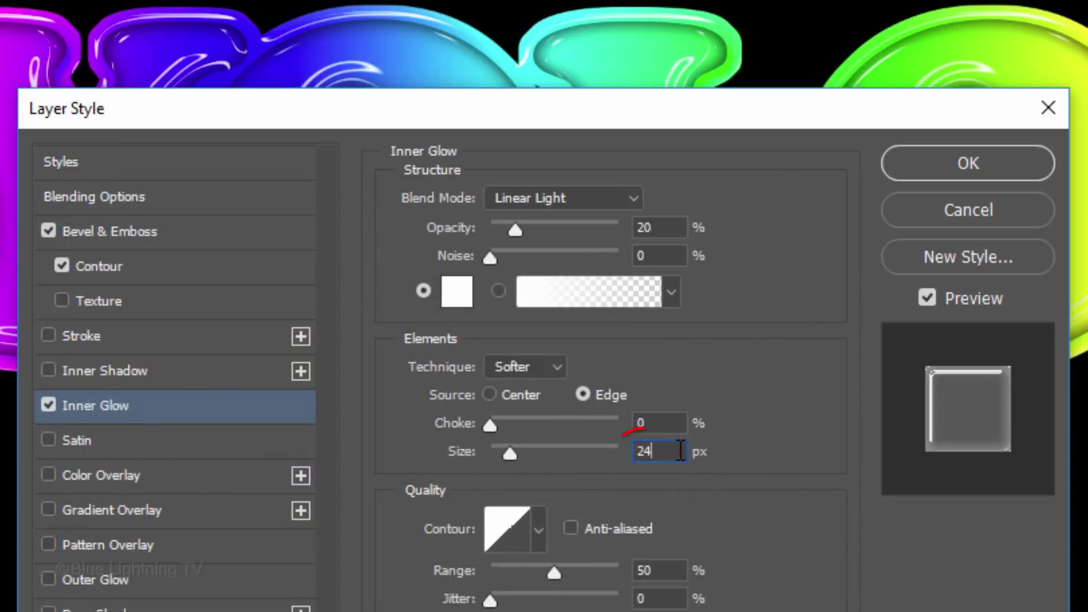
{"action": "key", "text": "BackSpace"}
{"action": "key", "text": "BackSpace"}
{"action": "type", "text": "18"}
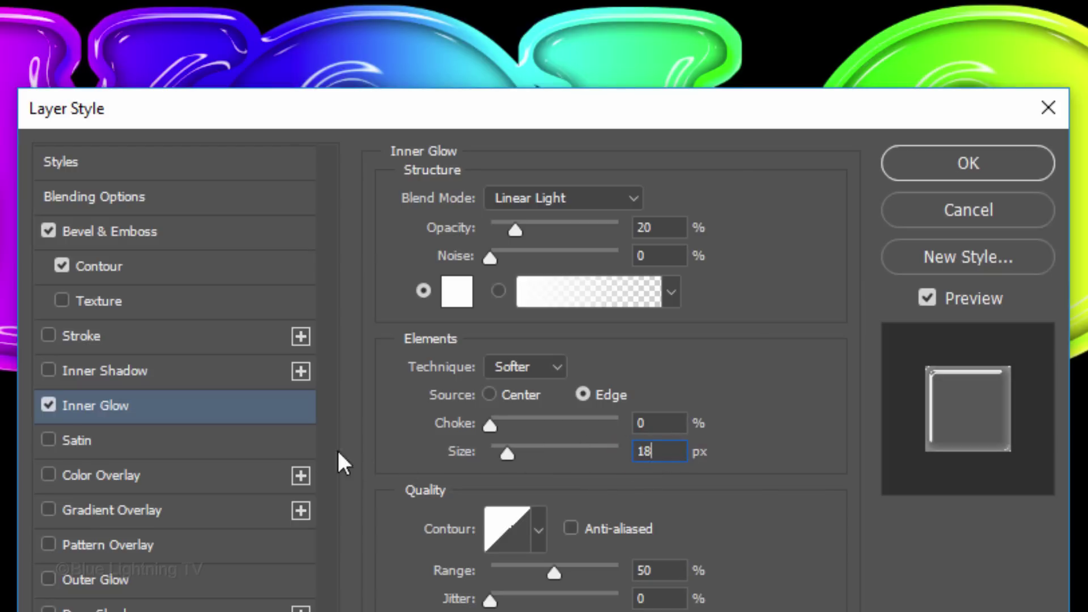
Add an inverted 30% Satin with Rolling Slope - Descending contour, then confirm the style
{"action": "left_click", "coordinate": [164, 450]}
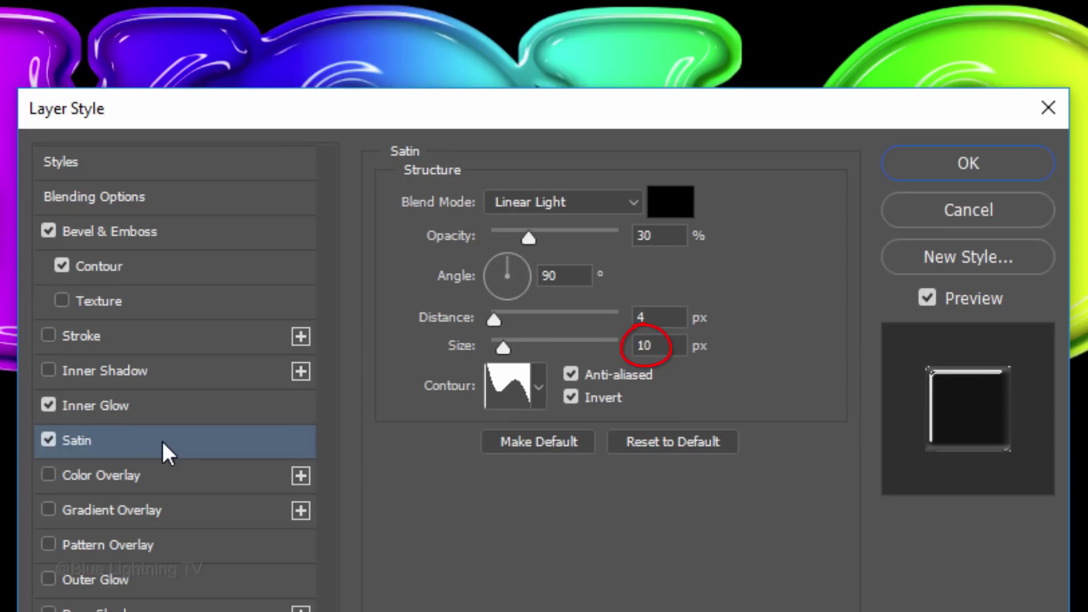
{"action": "left_click", "coordinate": [540, 387]}
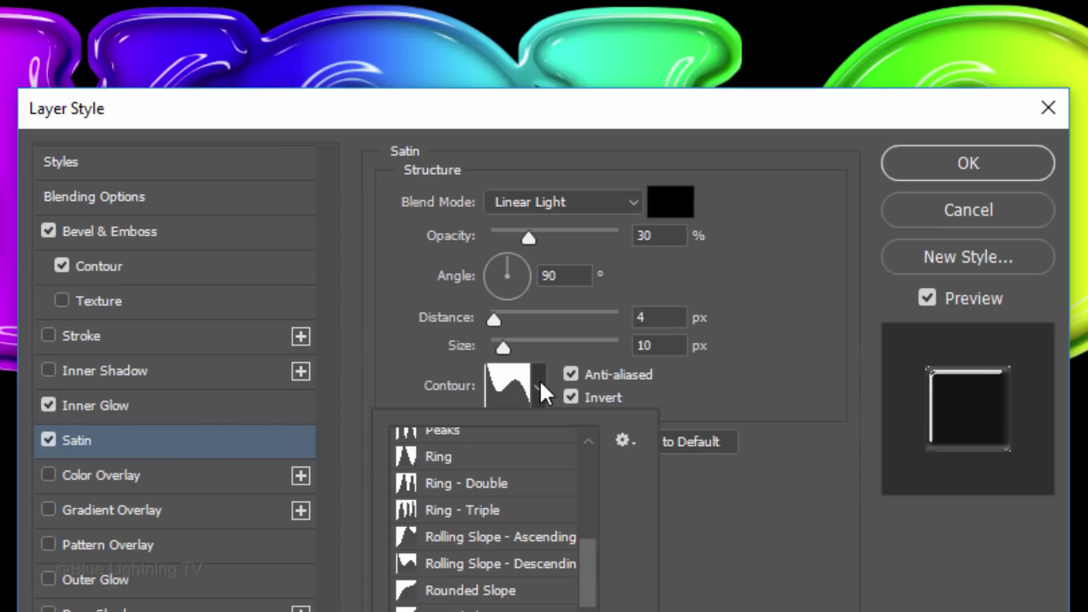
{"action": "left_click", "coordinate": [535, 567]}
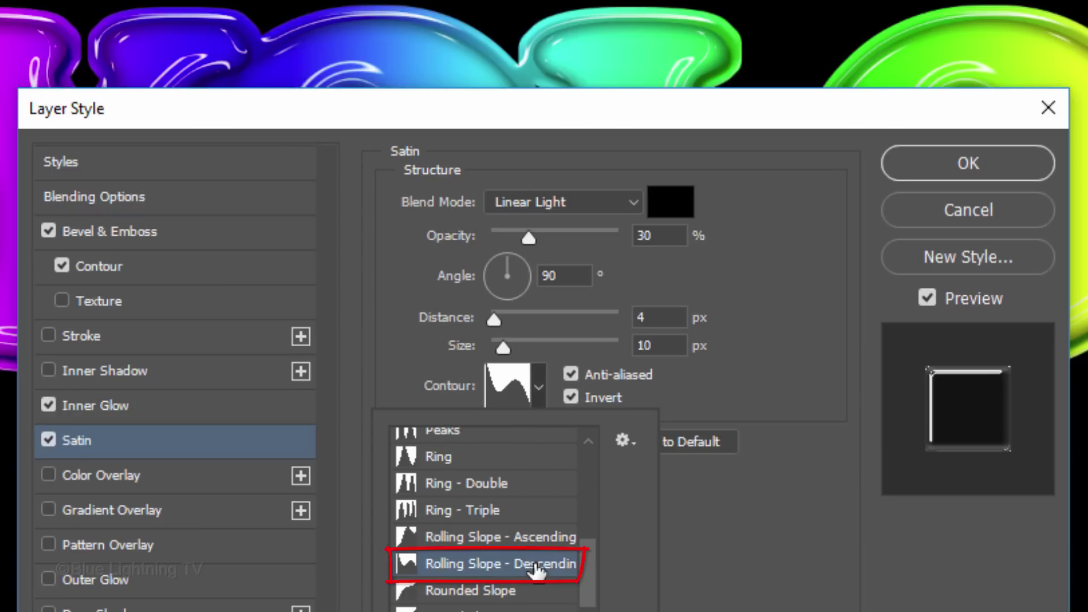
{"action": "left_click", "coordinate": [719, 531]}
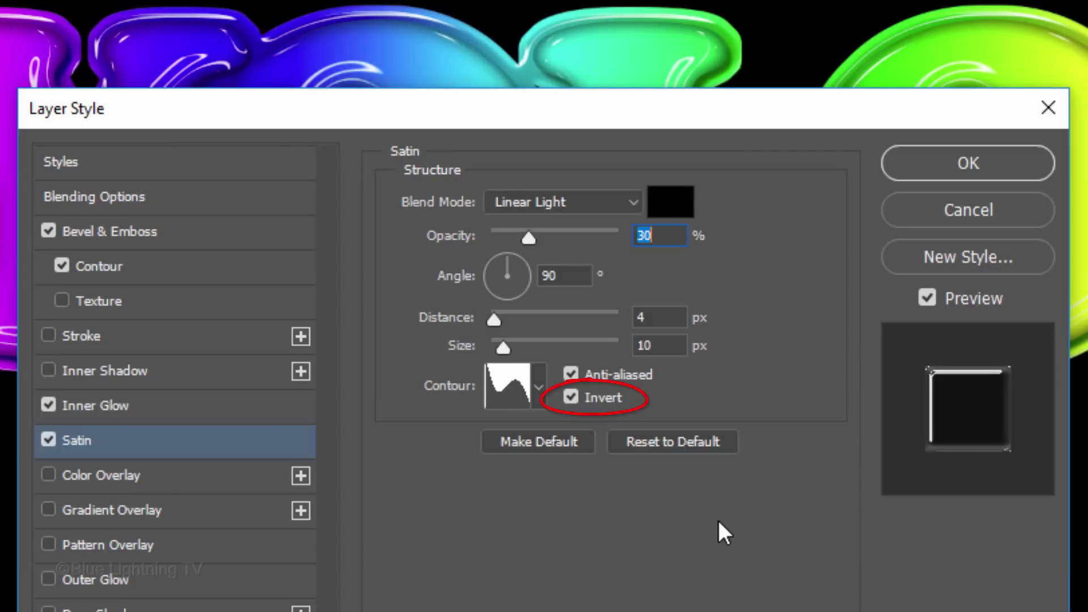
{"action": "left_click", "coordinate": [942, 175]}
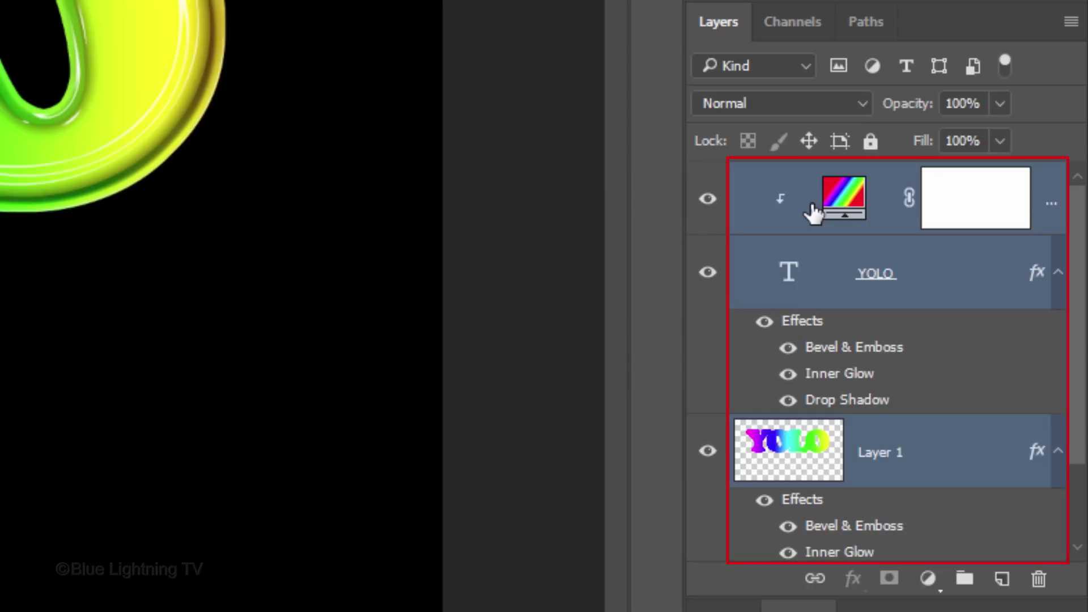
Convert the styled layers into smart object Gradient Fill 1, duplicate it, and reselect the original
{"action": "left_click", "coordinate": [1071, 23]}
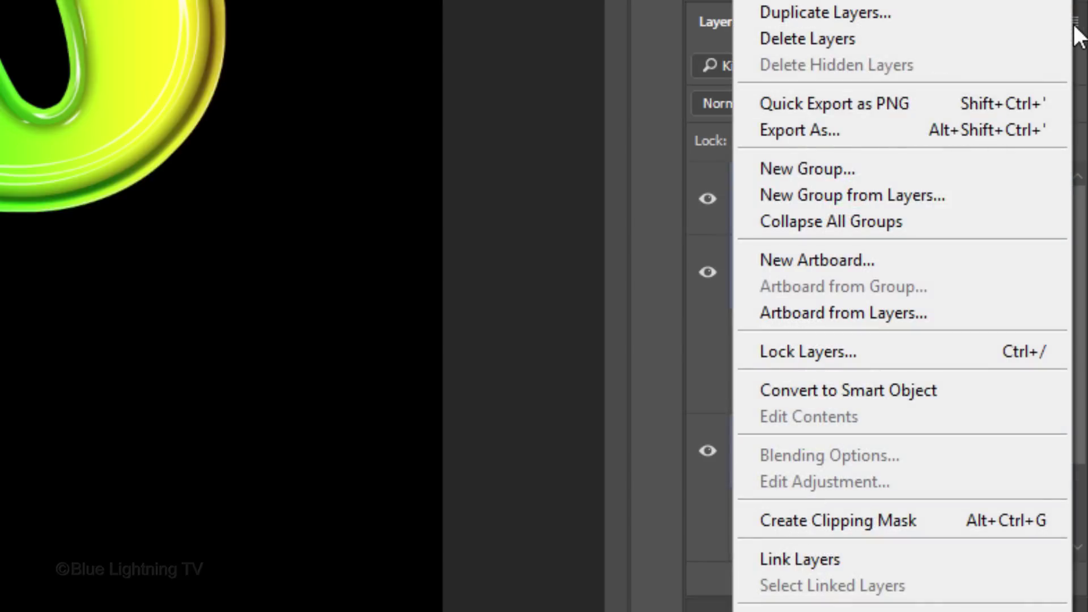
{"action": "left_click", "coordinate": [995, 410]}
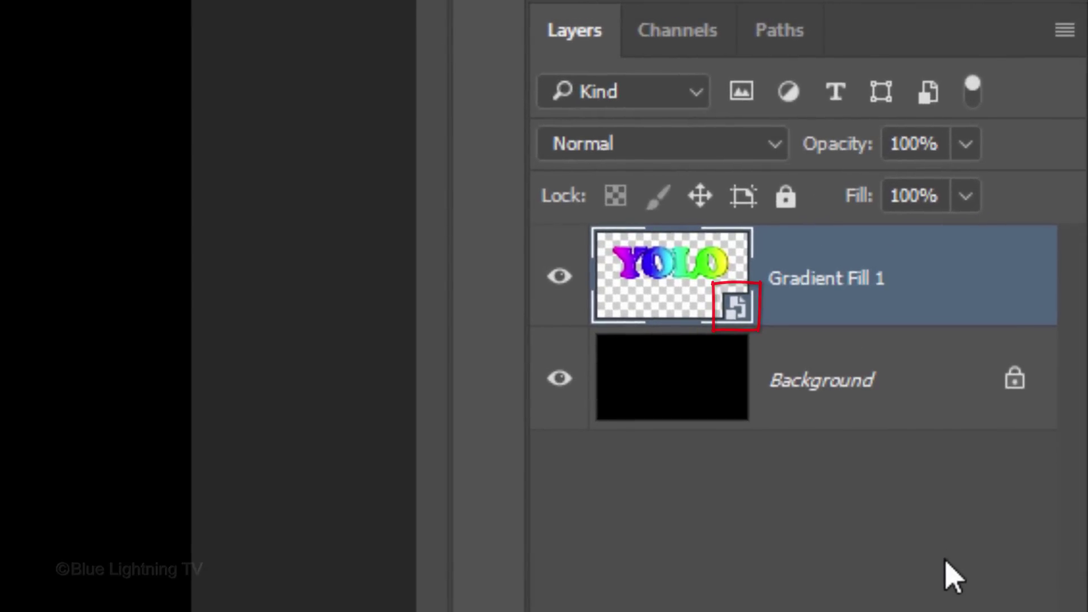
{"action": "key", "text": "ctrl+j"}
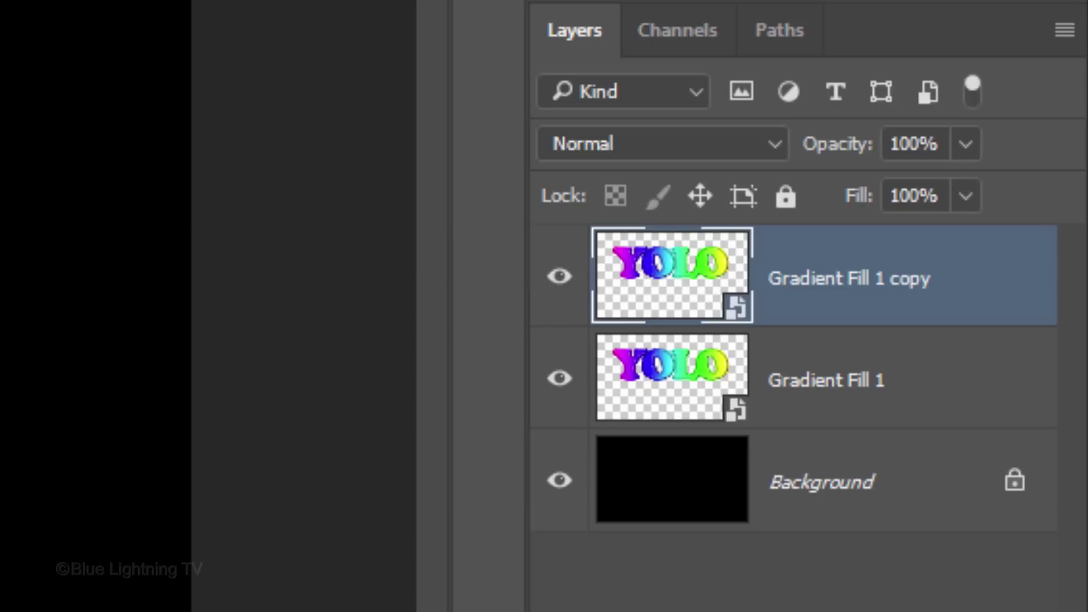
{"action": "left_click", "coordinate": [694, 391]}
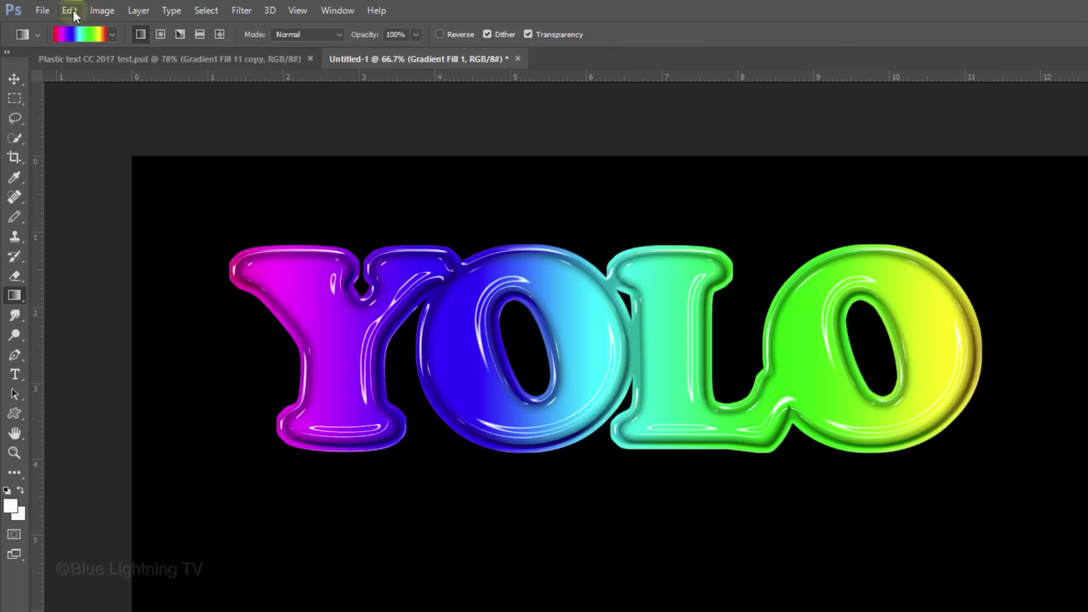
Flip the original vertically, move it below the copy, and nudge both layers up
{"action": "left_click", "coordinate": [70, 10]}
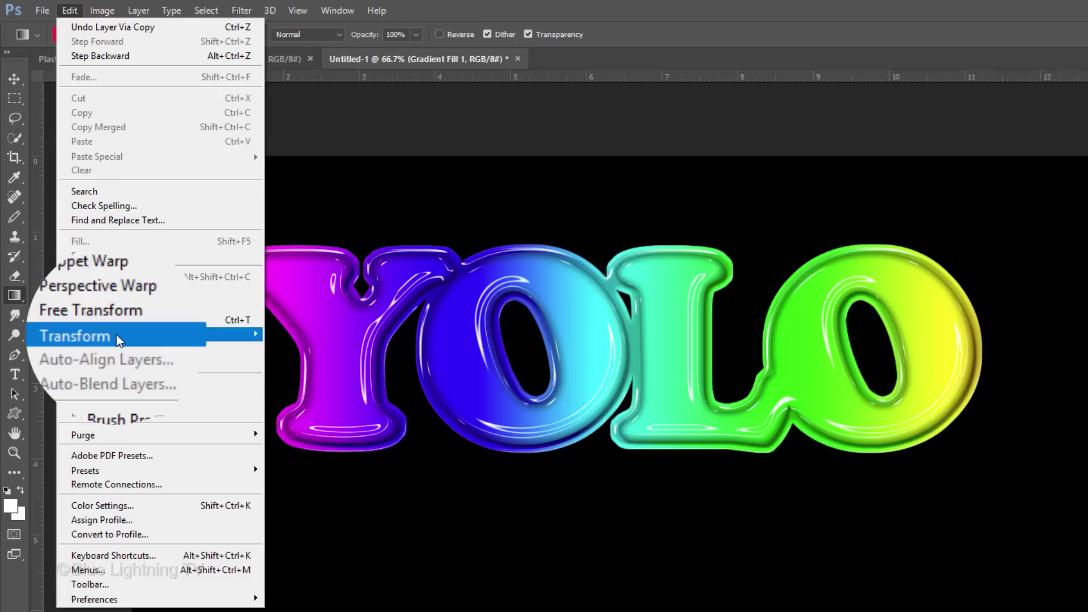
{"action": "mouse_move", "coordinate": [157, 335]}
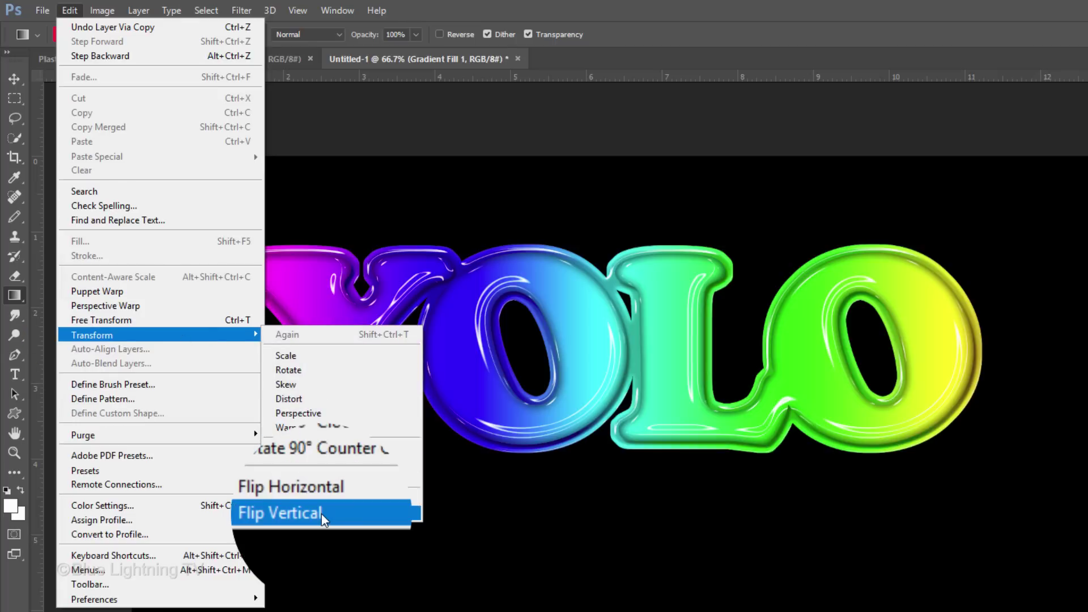
{"action": "left_click", "coordinate": [322, 514]}
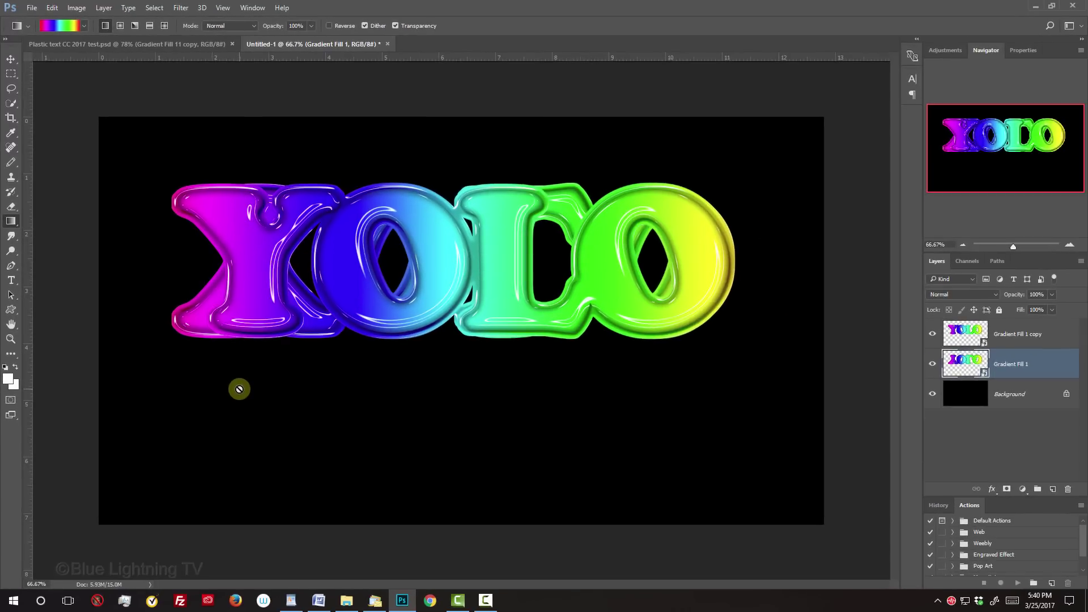
{"action": "key", "text": "v"}
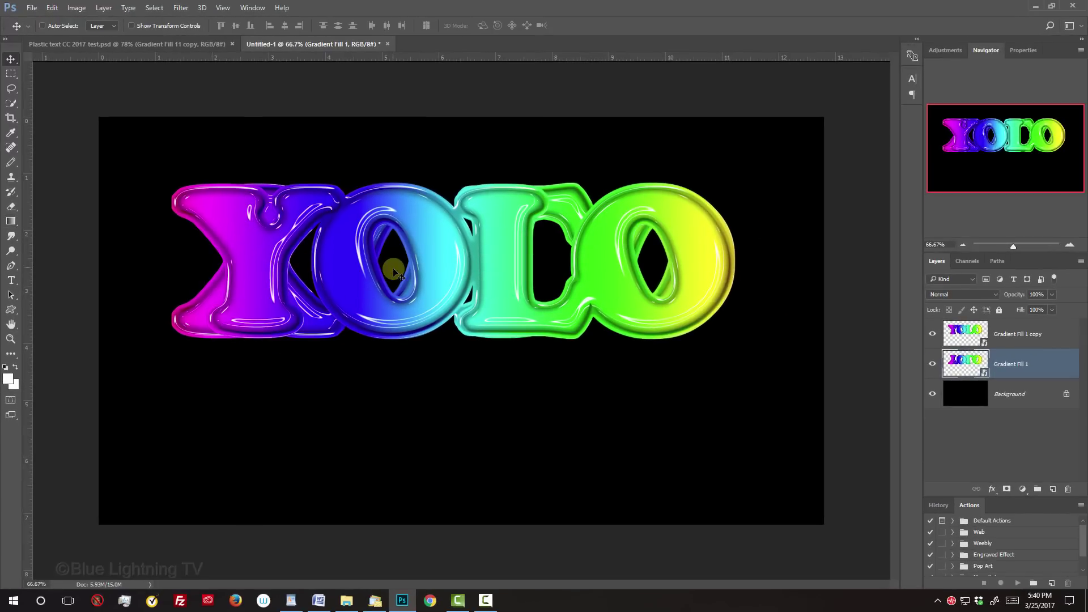
{"action": "mouse_move", "coordinate": [395, 269]}
{"action": "left_mouse_down"}
{"action": "mouse_move", "coordinate": [372, 386]}
{"action": "mouse_move", "coordinate": [377, 423]}
{"action": "left_mouse_up"}
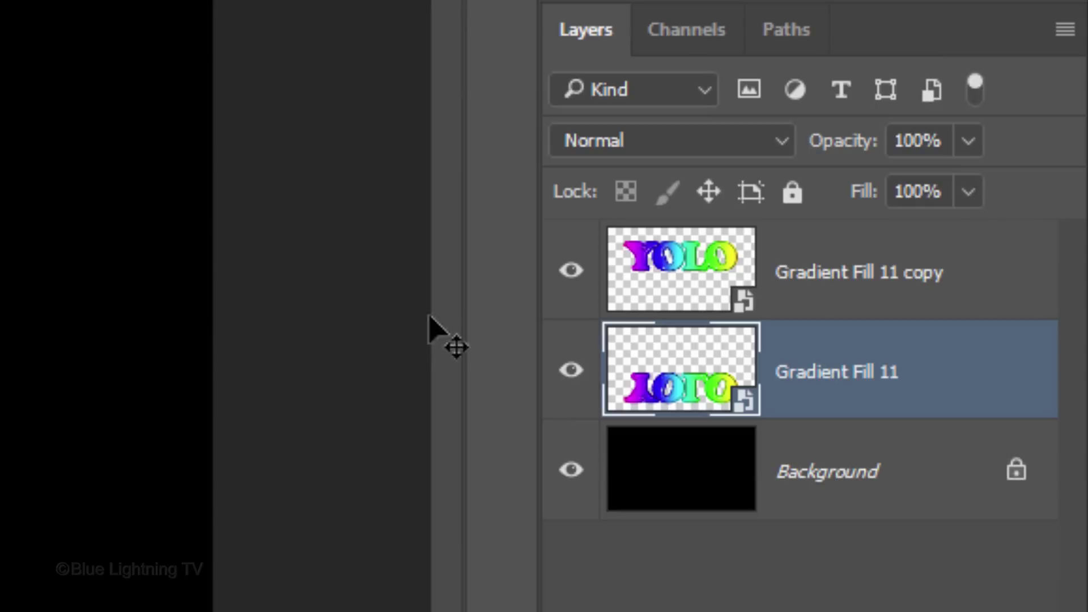
{"action": "left_click", "coordinate": [675, 287], "text": "shift"}
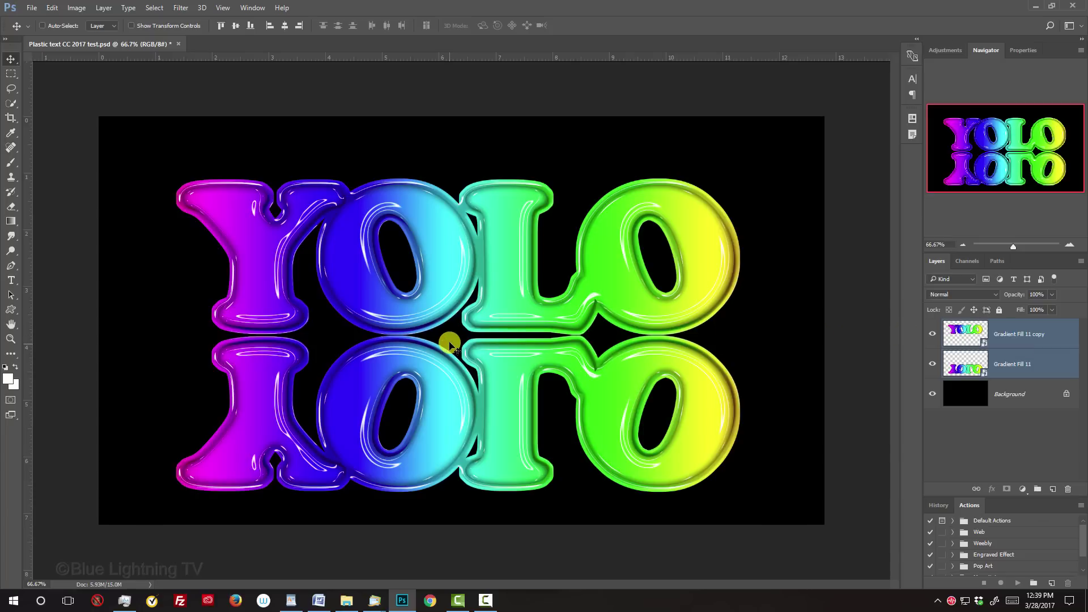
{"action": "left_click_drag", "start_coordinate": [449, 344], "coordinate": [452, 329]}
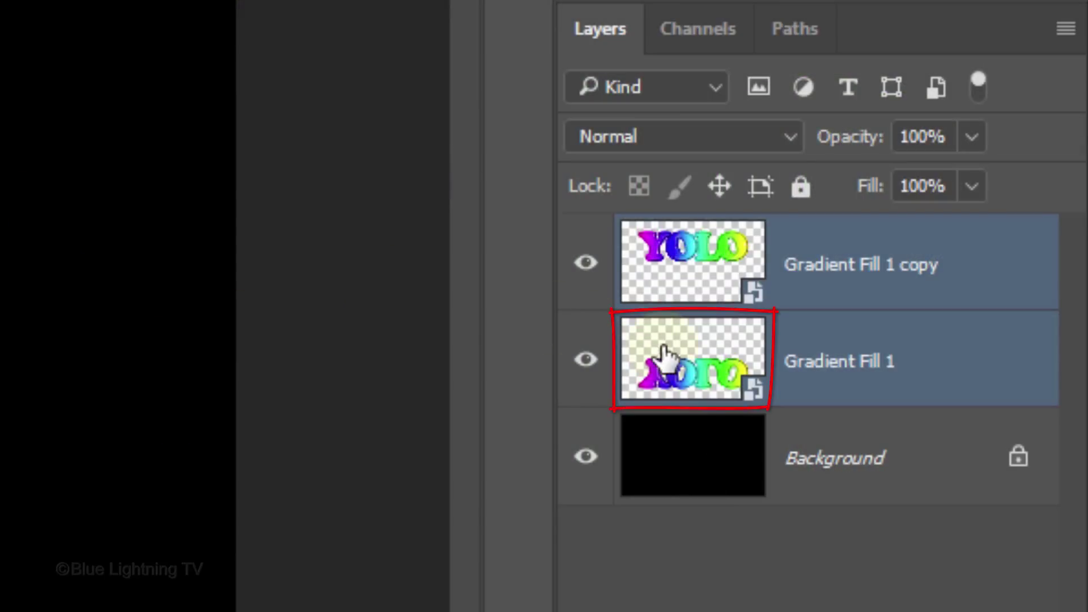
Apply a 15 px Tilt-Shift Blur Gallery filter to the flipped reflection layer
{"action": "left_click", "coordinate": [666, 356]}
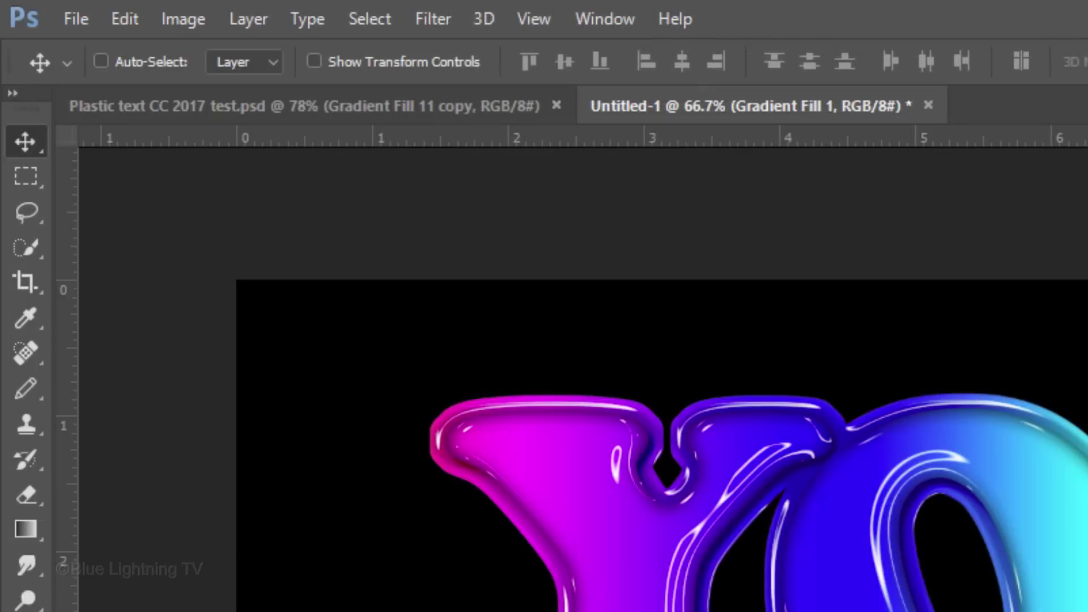
{"action": "left_click", "coordinate": [435, 18]}
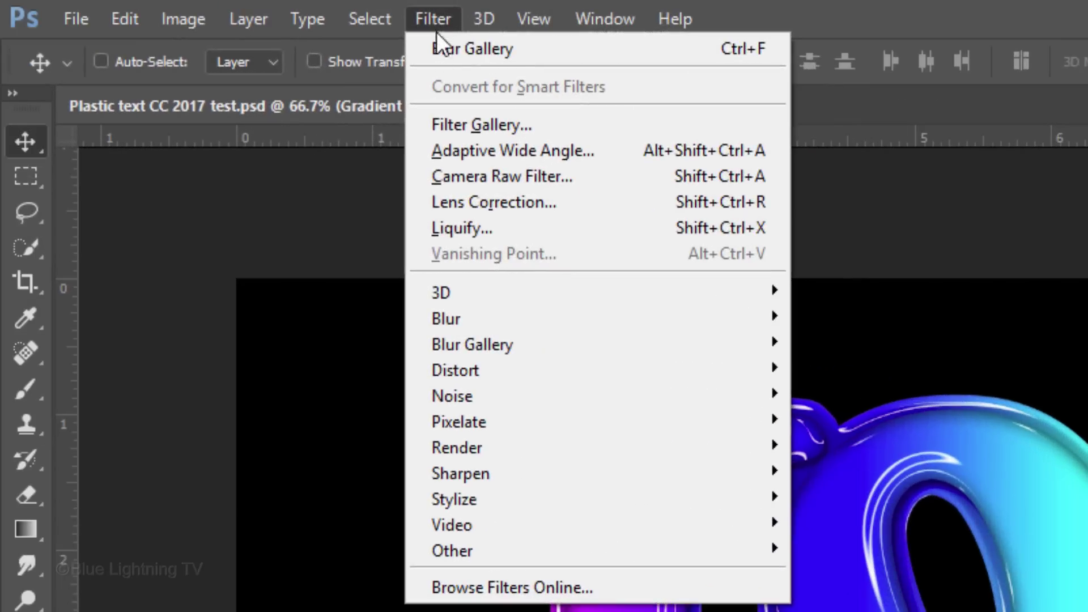
{"action": "mouse_move", "coordinate": [595, 318]}
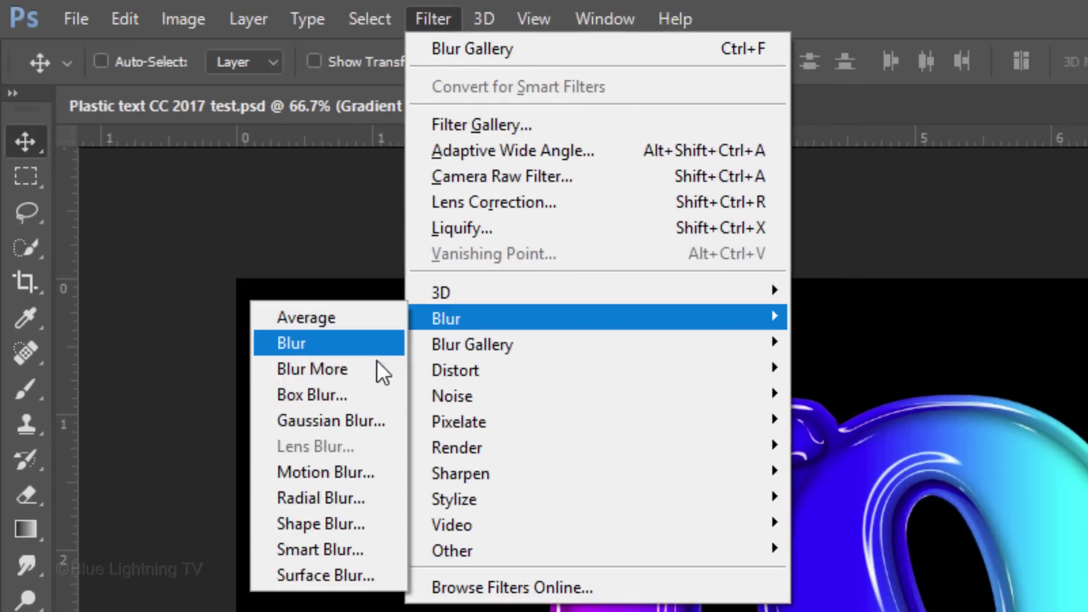
{"action": "left_click", "coordinate": [372, 420]}
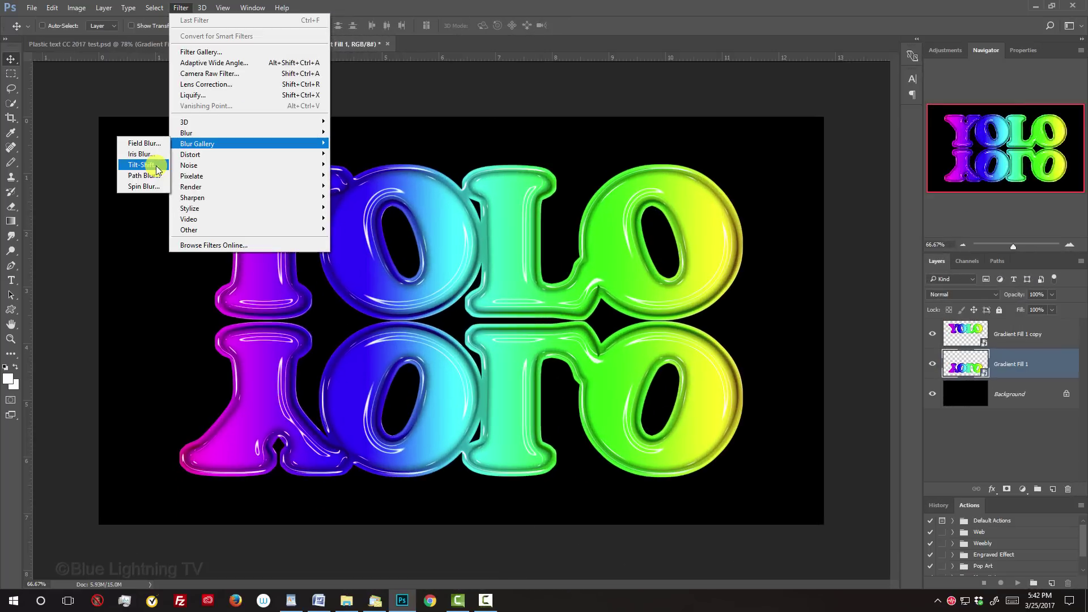
{"action": "left_click", "coordinate": [158, 166]}
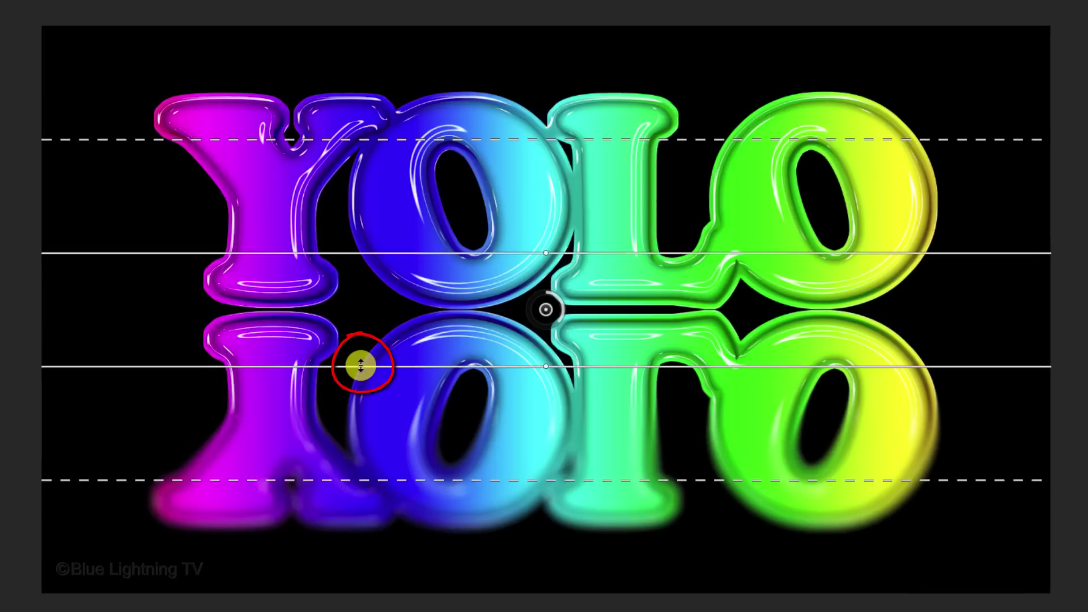
{"action": "left_click_drag", "start_coordinate": [361, 366], "coordinate": [363, 352]}
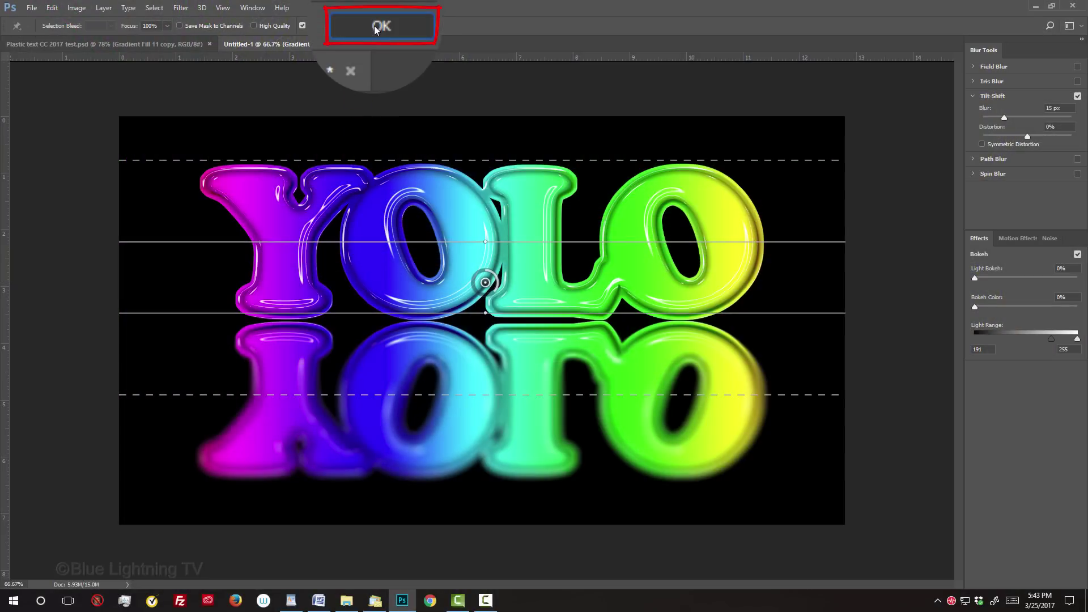
{"action": "left_click", "coordinate": [375, 28]}
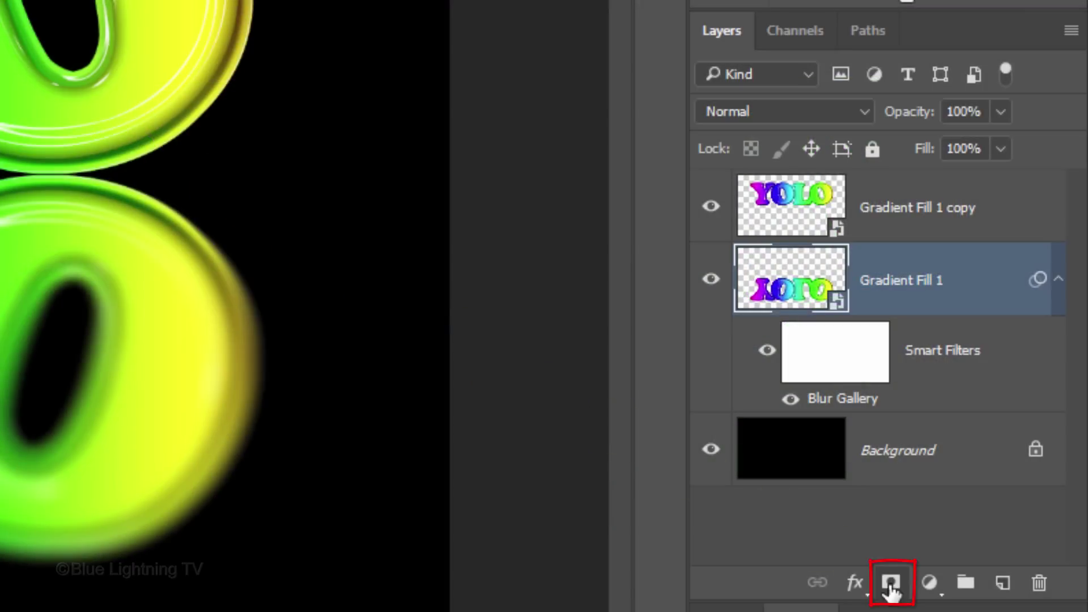
Add a layer mask to the reflection layer and select the Gradient Tool
{"action": "left_click", "coordinate": [891, 586]}
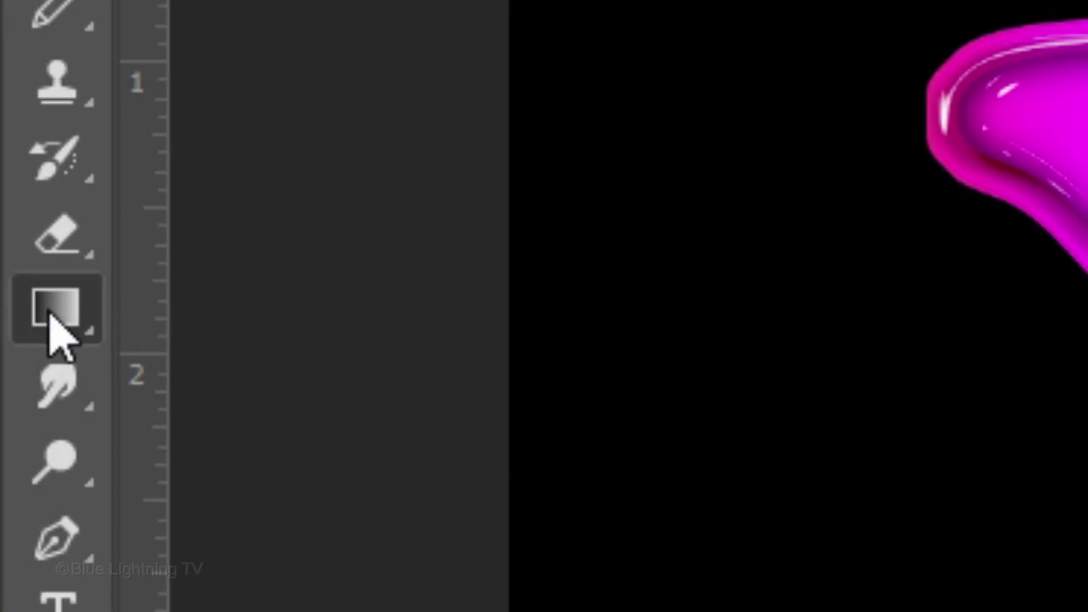
{"action": "right_click", "coordinate": [54, 311]}
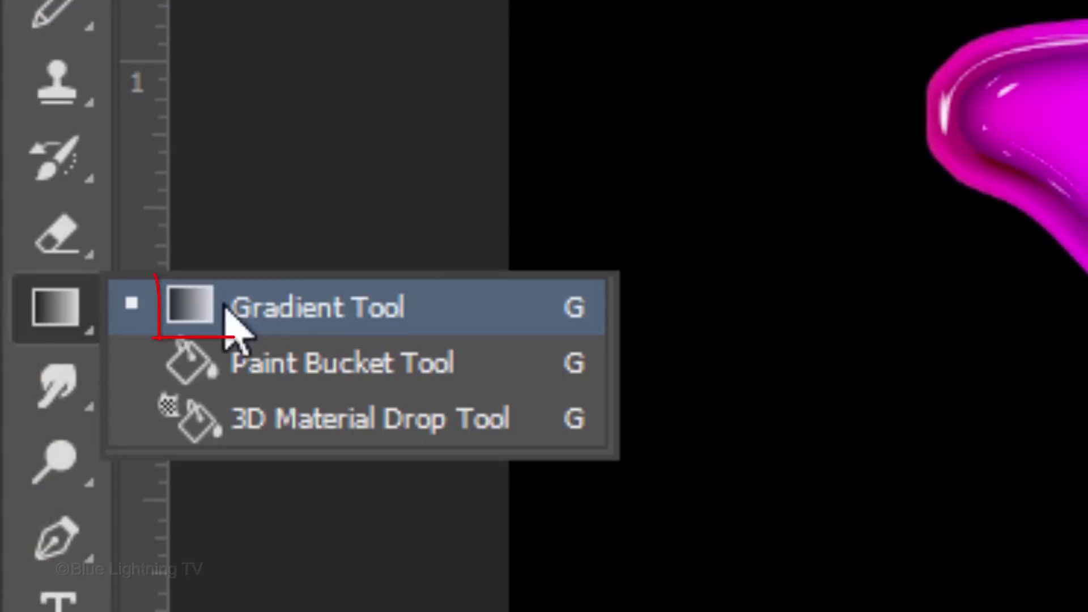
{"action": "left_click", "coordinate": [287, 321]}
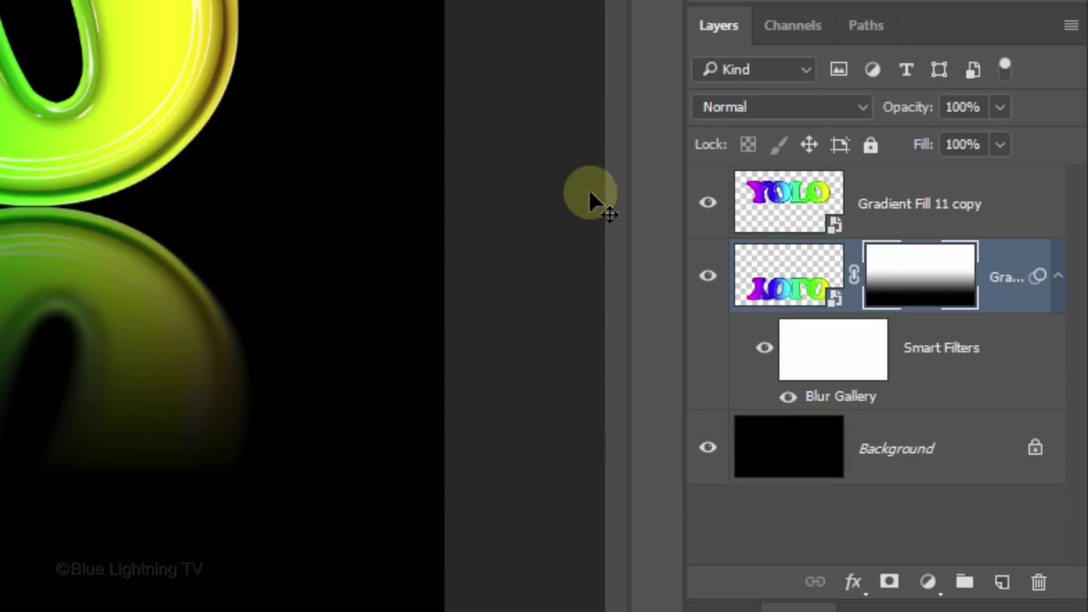
Clip the rainbow fill to the text, retype it as CANDY, and resize to 245 pt
{"action": "left_click", "coordinate": [787, 196]}
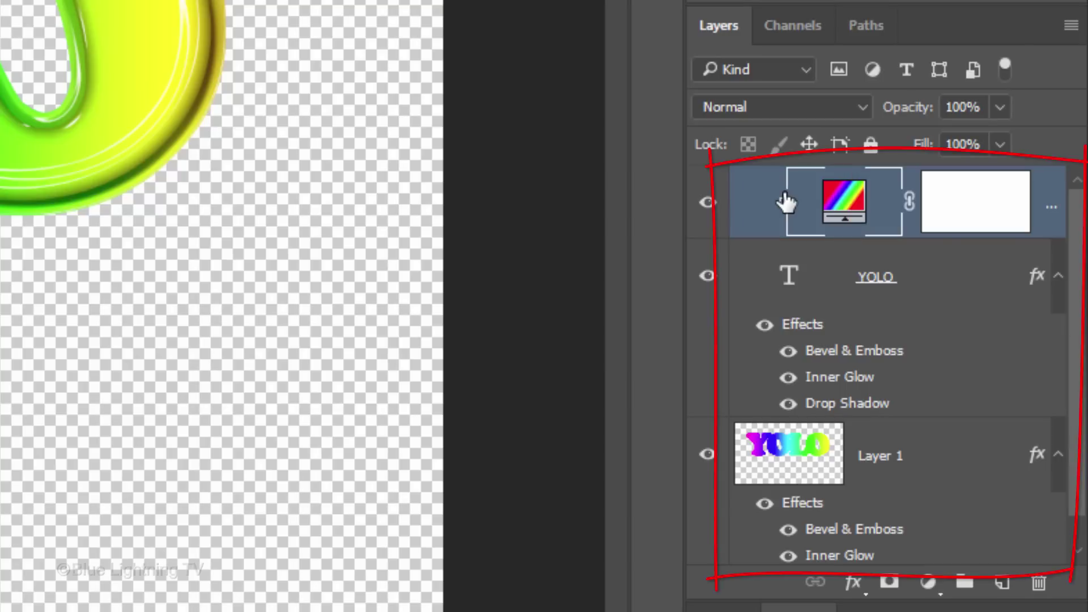
{"action": "key", "text": "ctrl+alt+g"}
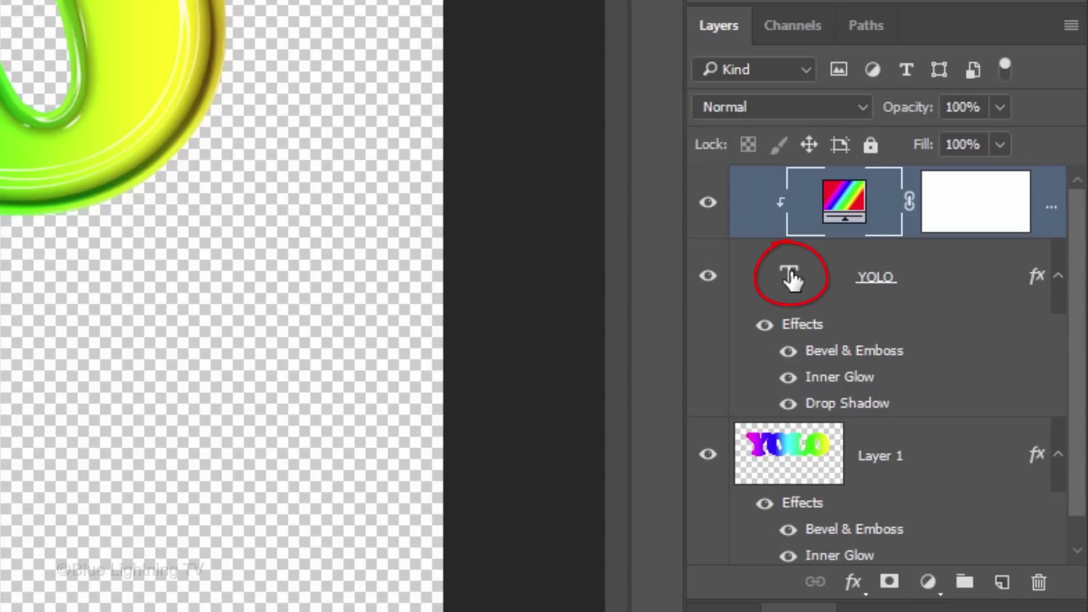
{"action": "left_click", "coordinate": [790, 279]}
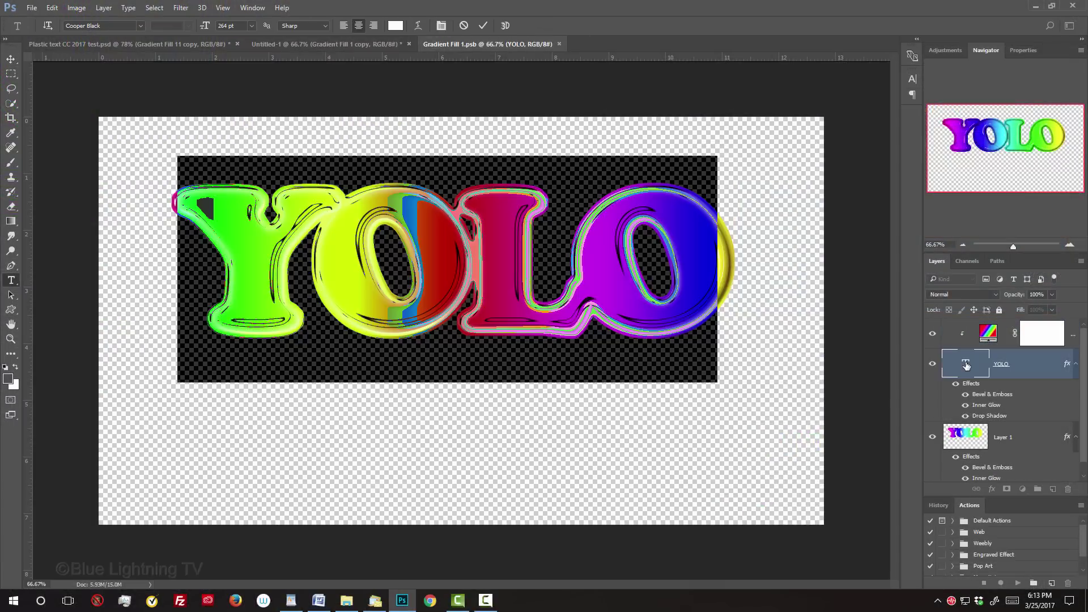
{"action": "type", "text": "CANDY"}
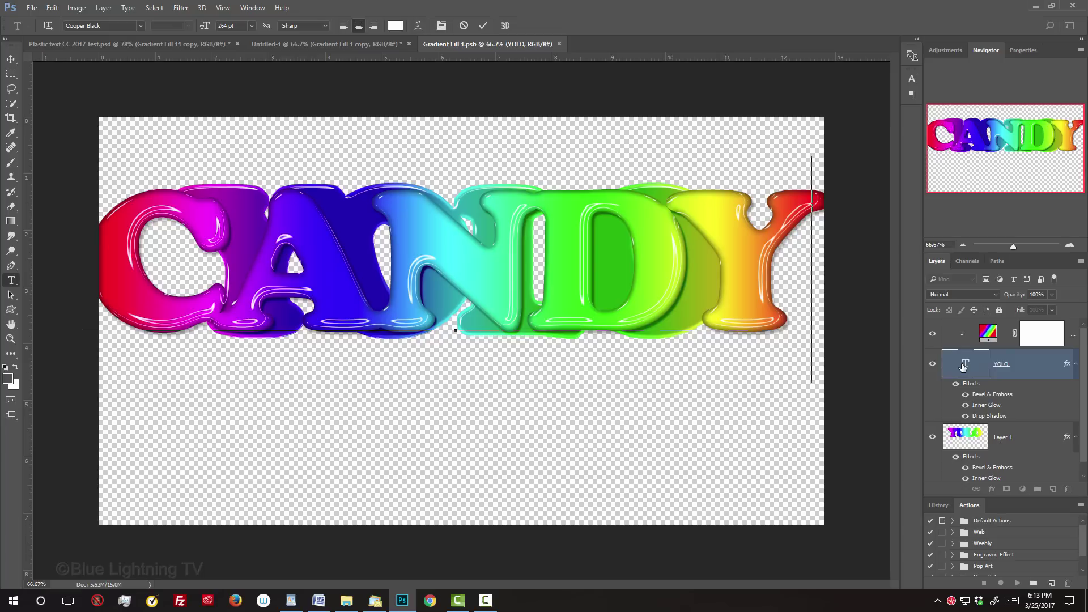
{"action": "double_click", "coordinate": [964, 367]}
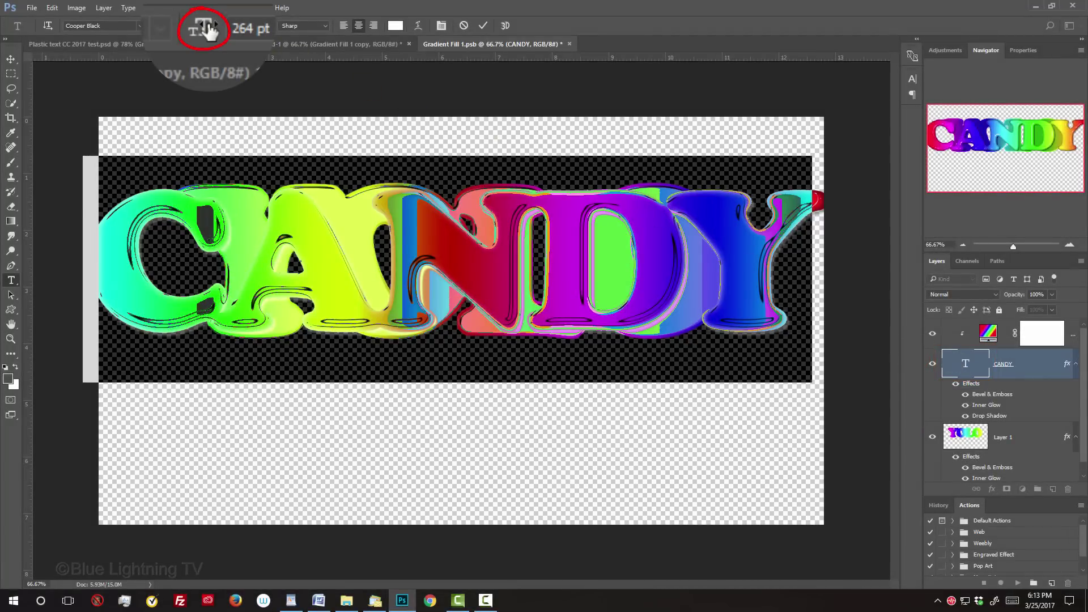
{"action": "left_click_drag", "start_coordinate": [211, 30], "coordinate": [200, 32]}
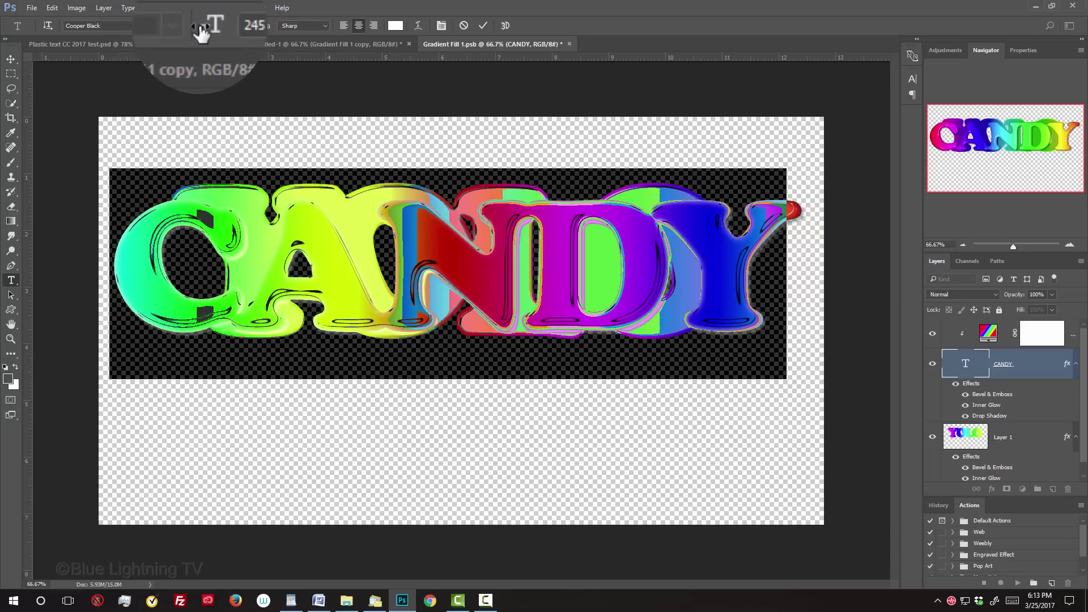
Commit CANDY, hide Layer 1, expand the letter selection 16 px, and add Layer 2 below
{"action": "left_click", "coordinate": [10, 59]}
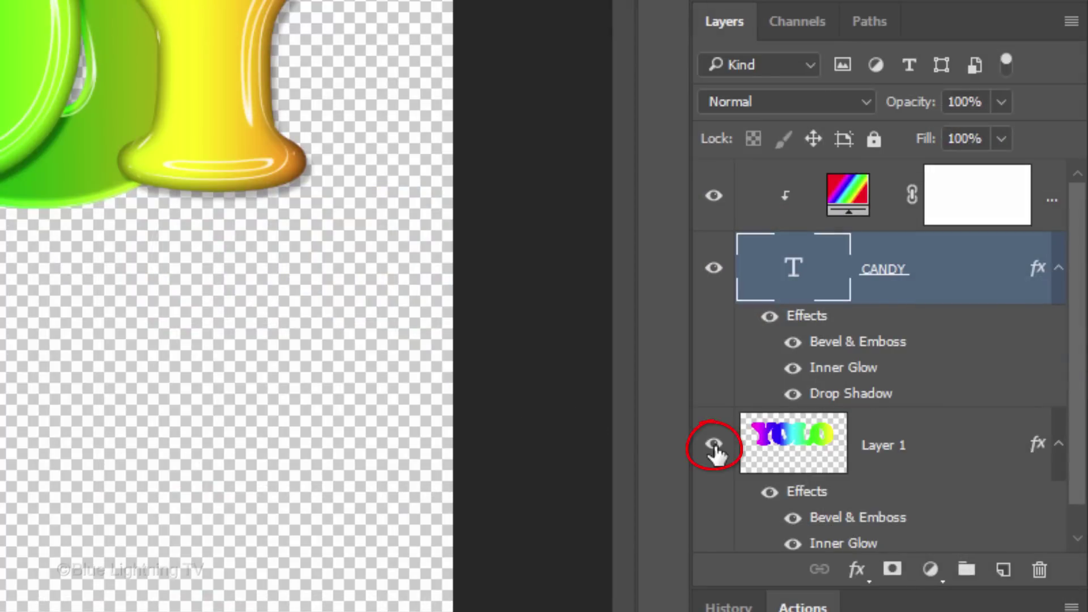
{"action": "left_click", "coordinate": [713, 446]}
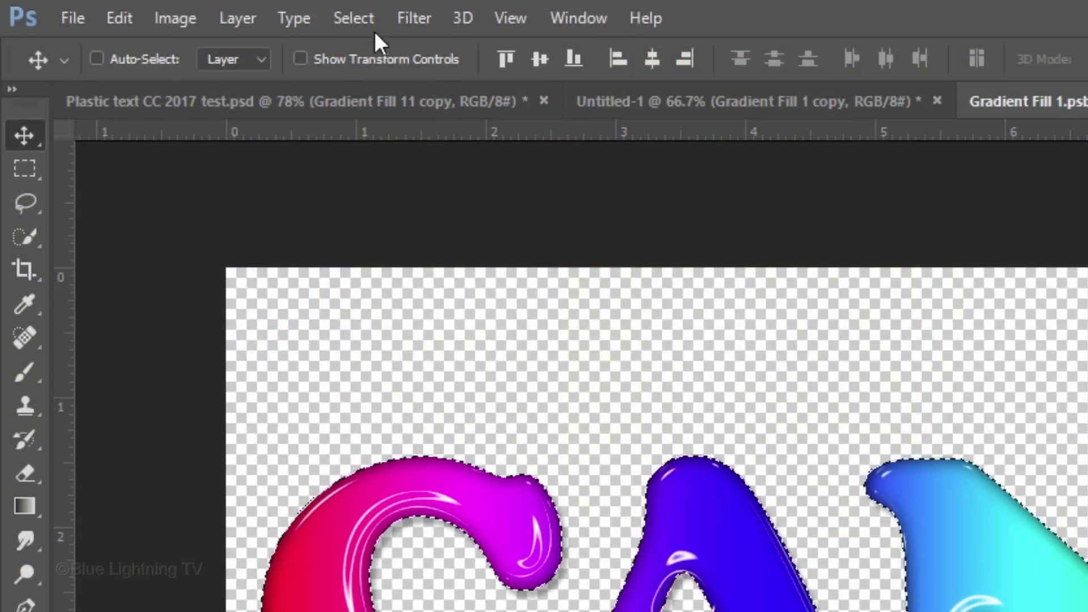
{"action": "left_click", "coordinate": [350, 19]}
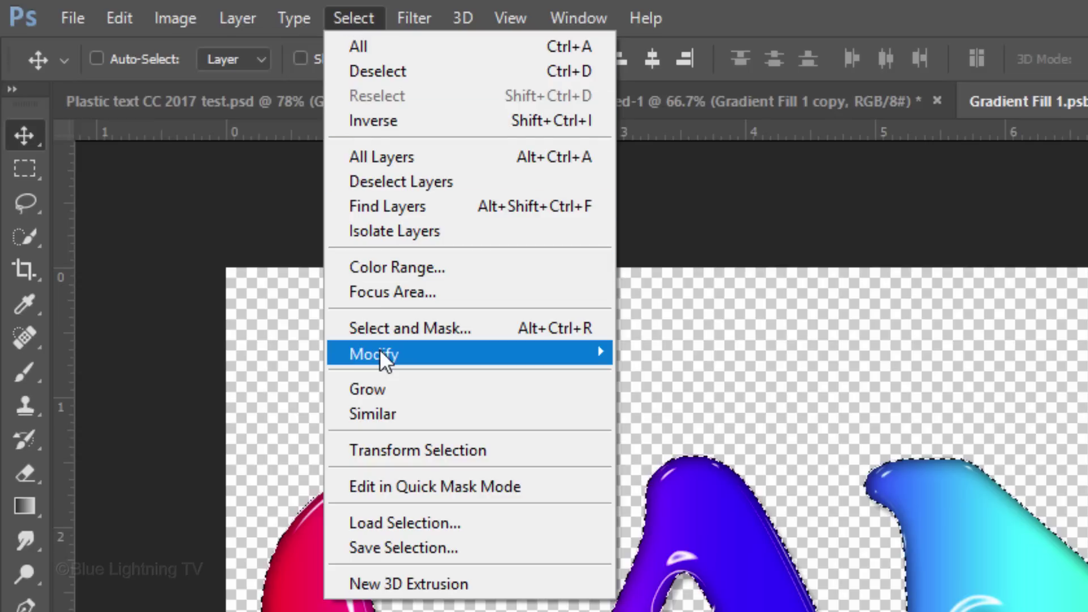
{"action": "mouse_move", "coordinate": [468, 353]}
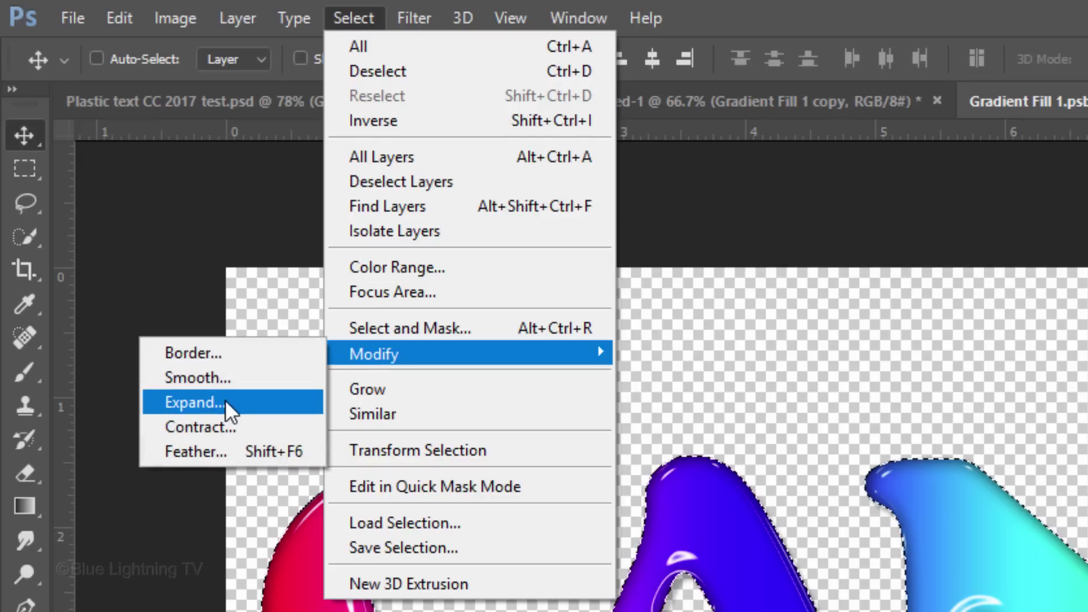
{"action": "left_click", "coordinate": [225, 399]}
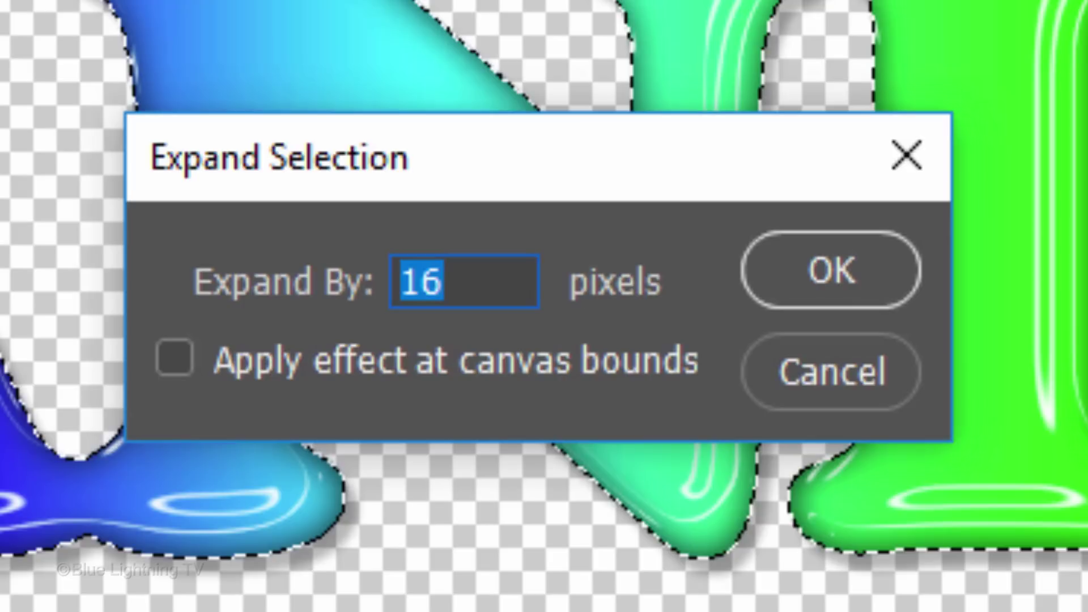
{"action": "left_click", "coordinate": [851, 280]}
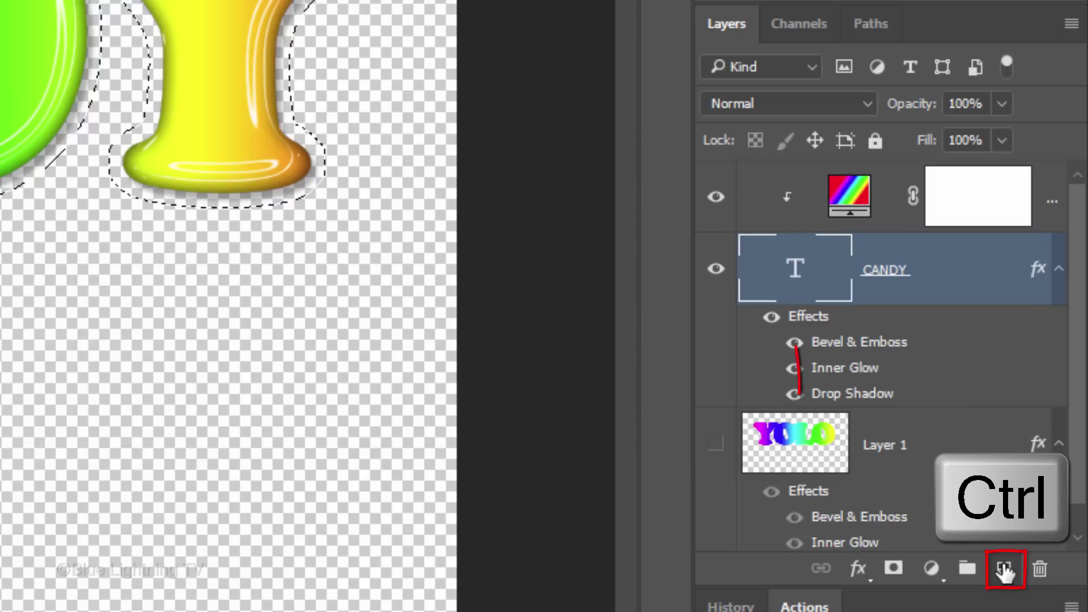
{"action": "left_click", "coordinate": [1005, 572], "text": "ctrl"}
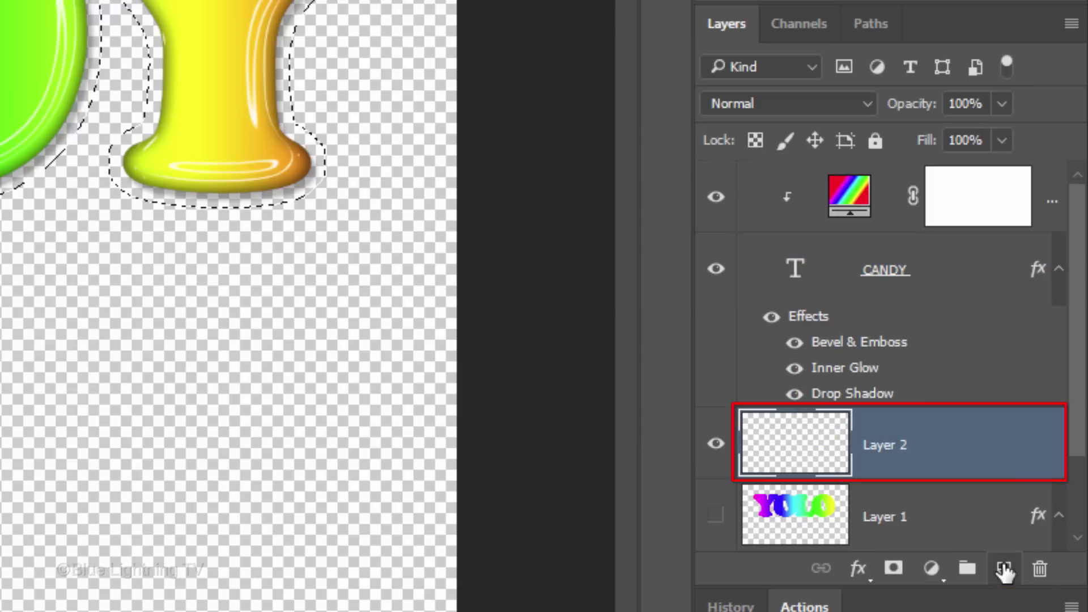
Fill the expanded selection on Layer 2 with a left-to-right Spectrum gradient, then deselect
{"action": "key", "text": "g"}
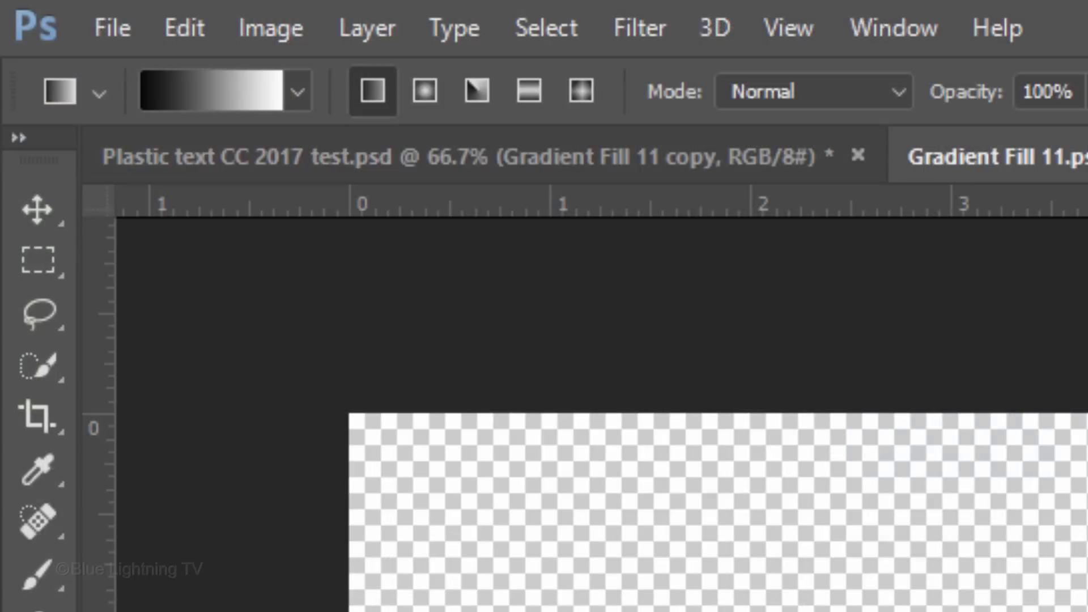
{"action": "left_click", "coordinate": [245, 106]}
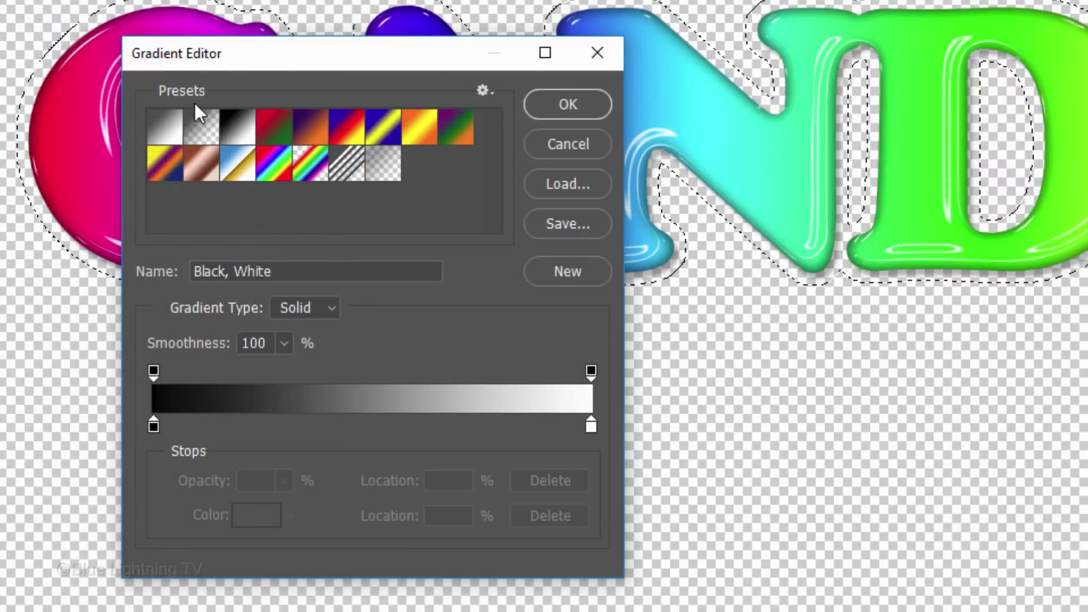
{"action": "left_click", "coordinate": [274, 177]}
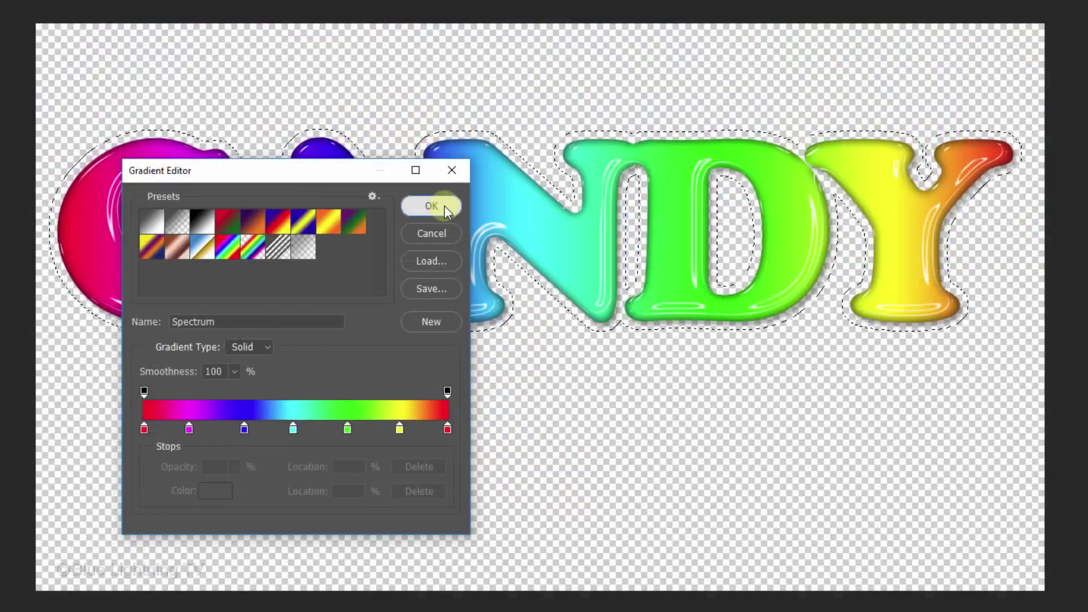
{"action": "left_click", "coordinate": [586, 105]}
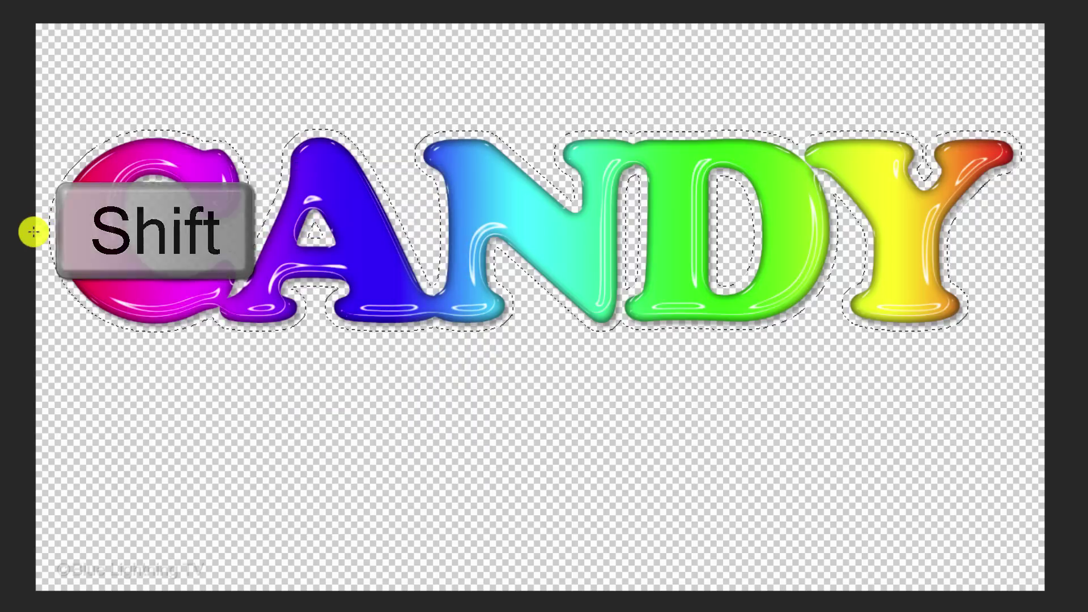
{"action": "left_click_drag", "start_coordinate": [33, 230], "coordinate": [1055, 259]}
{"action": "key", "text": "ctrl+d"}
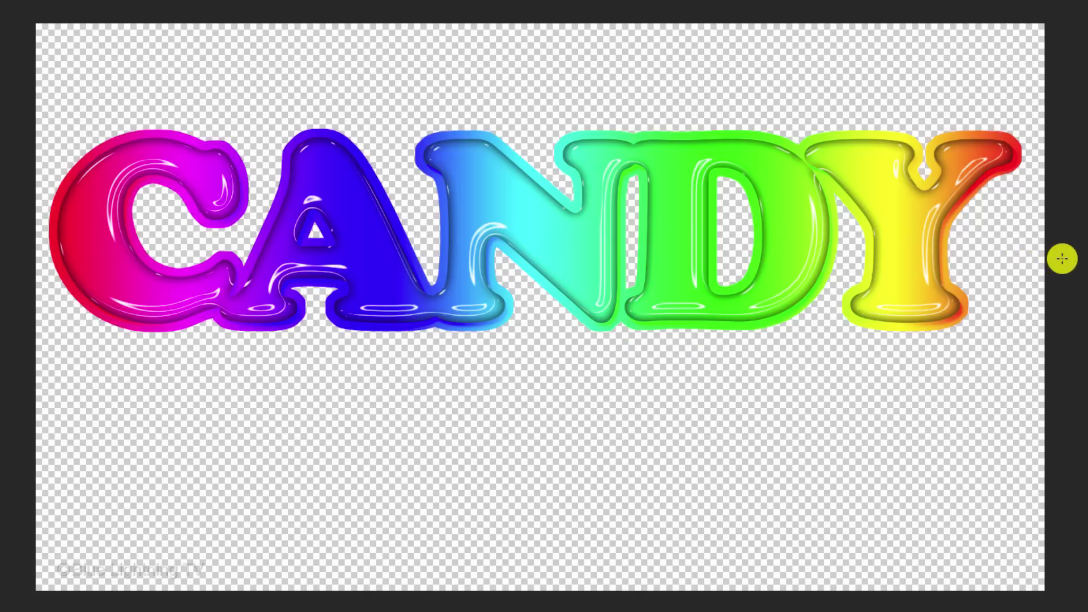
{"action": "scroll", "coordinate": [1076, 358], "scroll_direction": "down", "scroll_amount": 2}
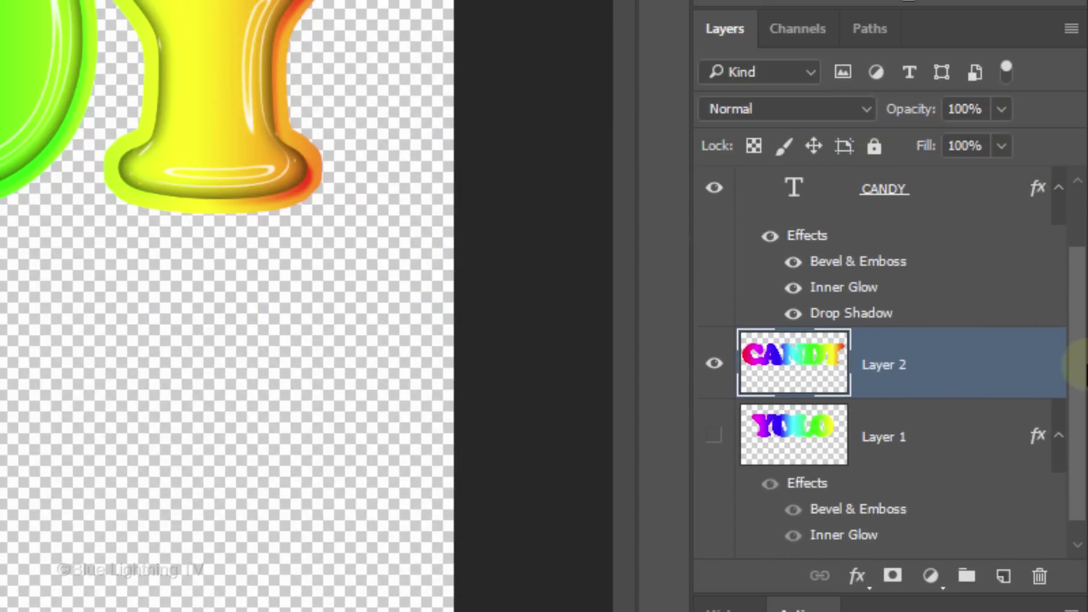
{"action": "scroll", "coordinate": [1076, 361], "scroll_direction": "down", "scroll_amount": 1}
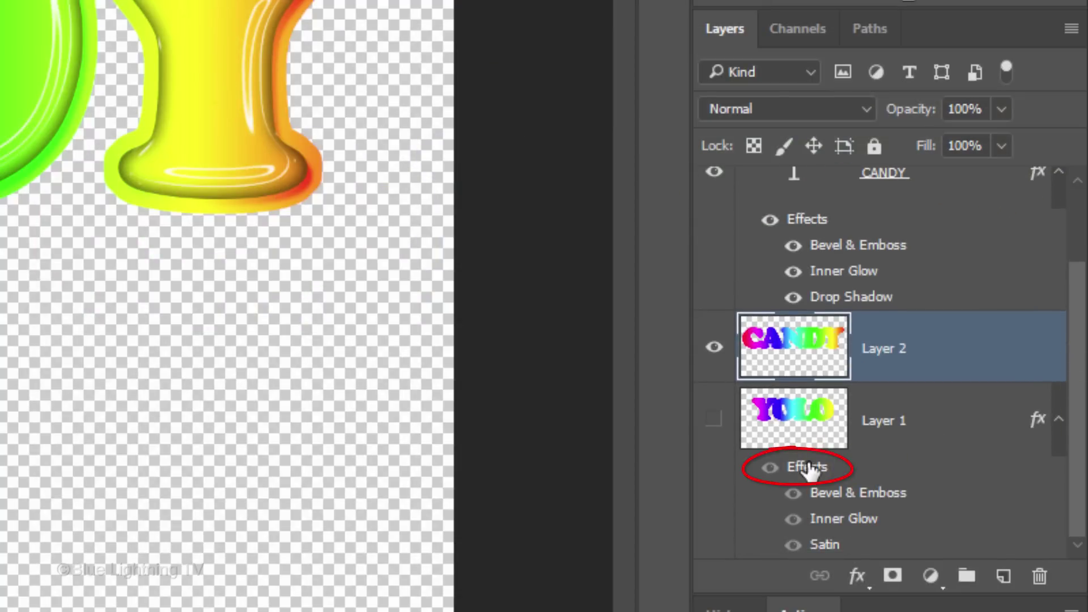
Move Layer 1's bevel, inner glow and satin effects onto Layer 2, then close the .psb document
{"action": "left_click_drag", "start_coordinate": [808, 470], "coordinate": [819, 357]}
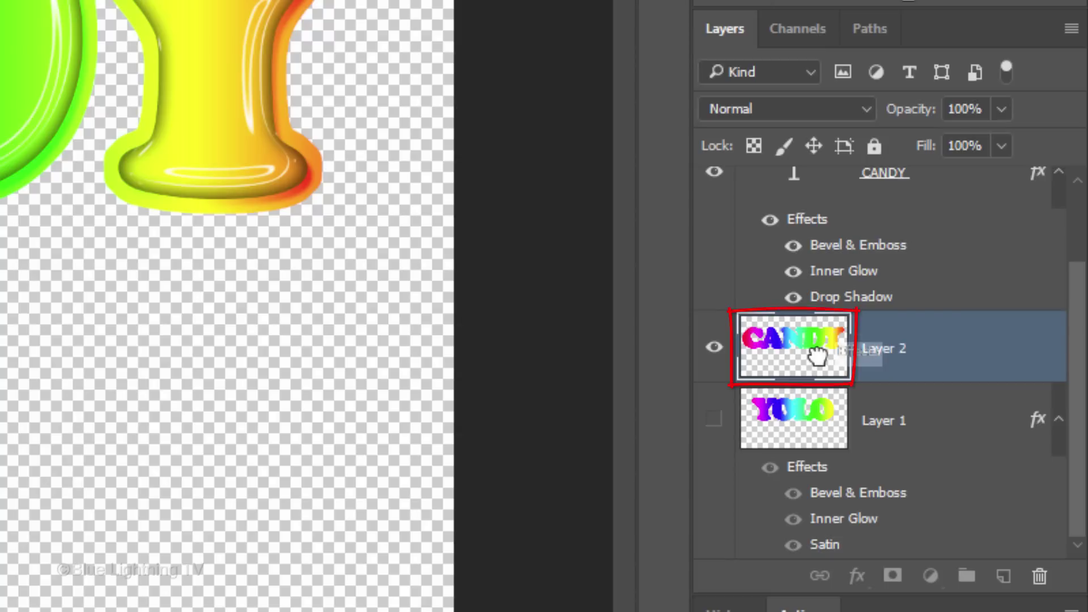
{"action": "left_click_drag", "start_coordinate": [818, 357], "coordinate": [824, 364]}
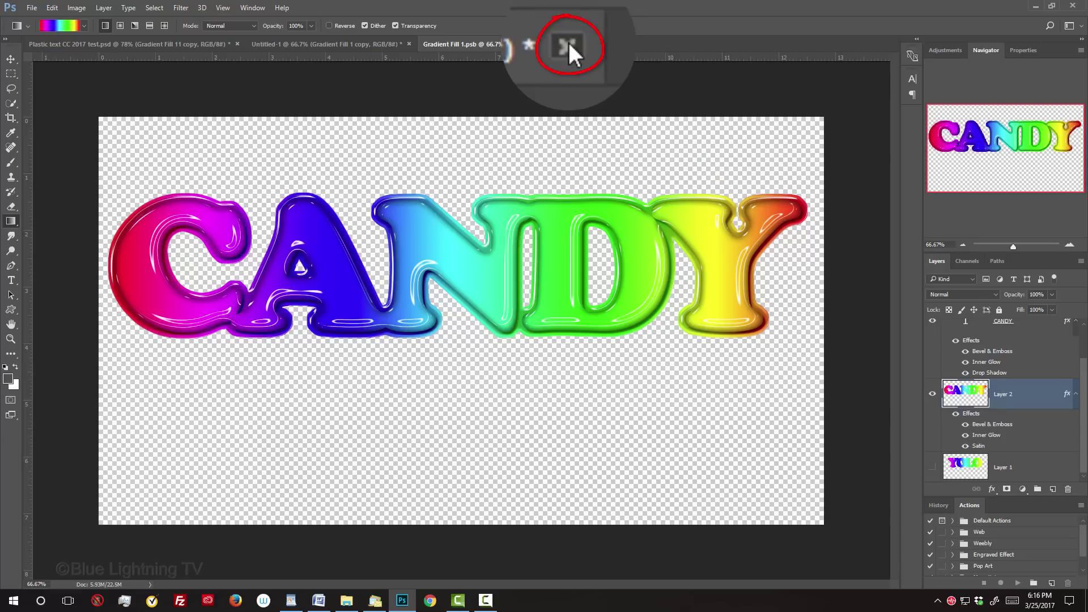
{"action": "left_click", "coordinate": [568, 40]}
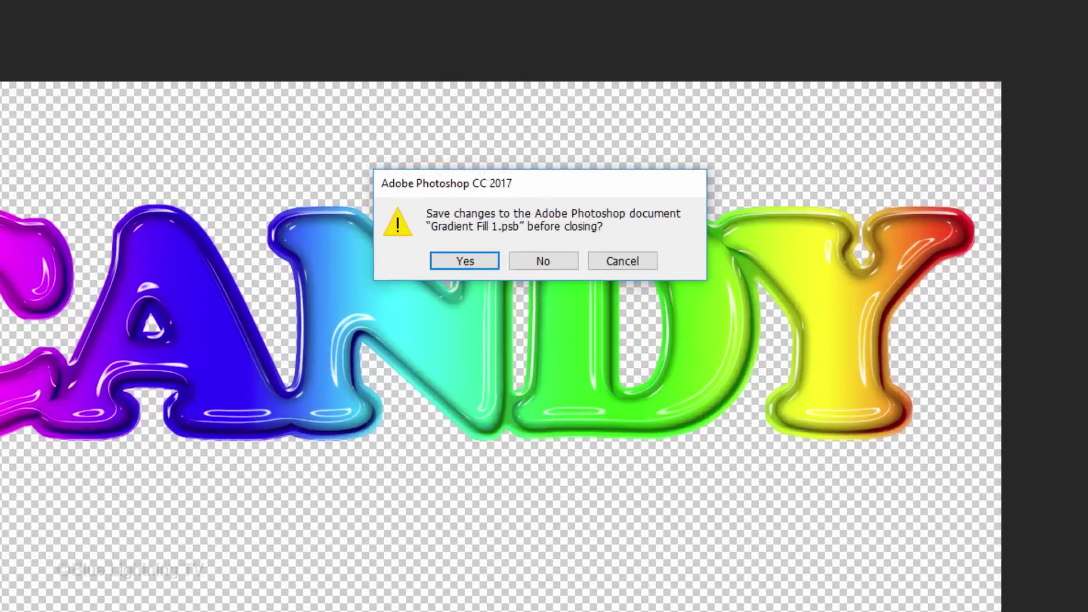